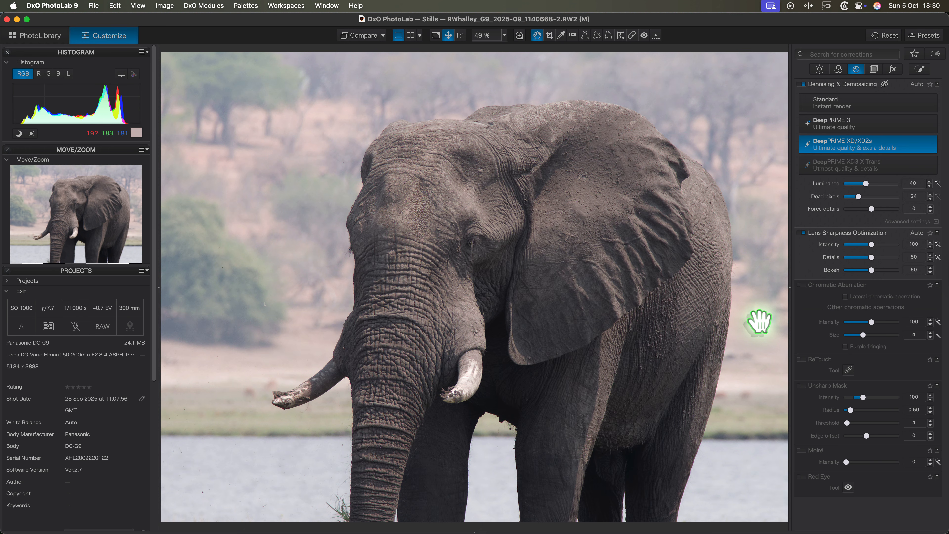
- Export the corrected elephant RAW photo to an external application, for editing in Affinity Photo 2
left_click(172, 7)
mouse_move(201, 126)
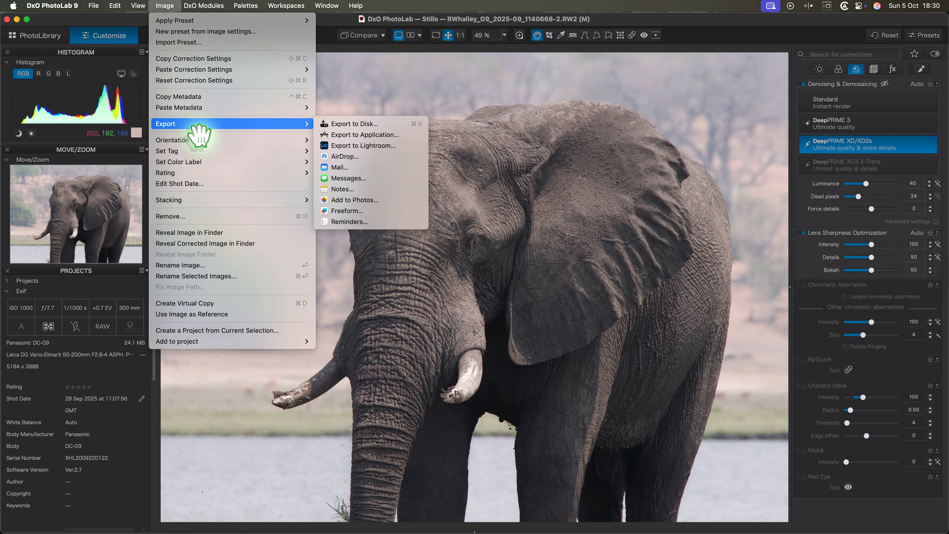
left_click(368, 135)
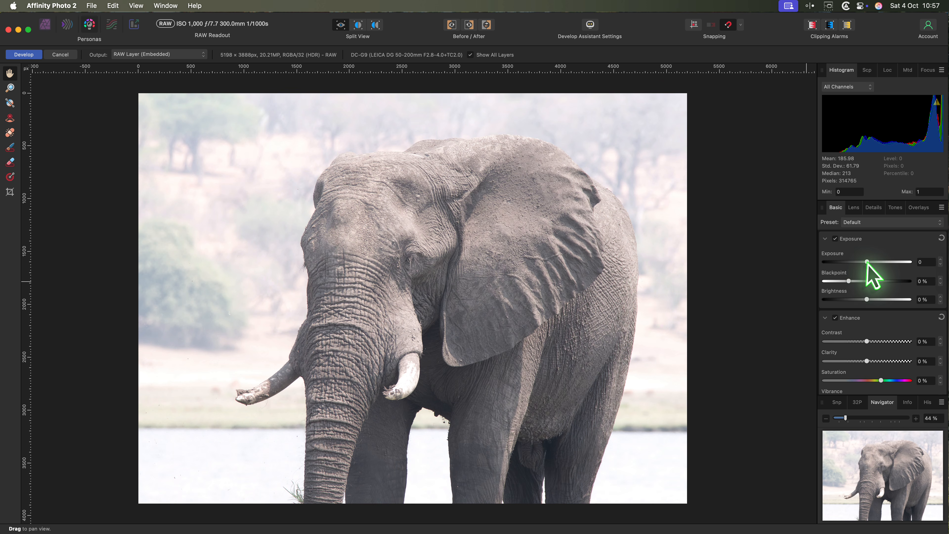
- Adjust the RAW tones to exposure -0.933, blackpoint 4%, contrast 11% and, with Shadows & Highlights enabled, shadows 27%
left_click_drag(867, 262, 859, 281)
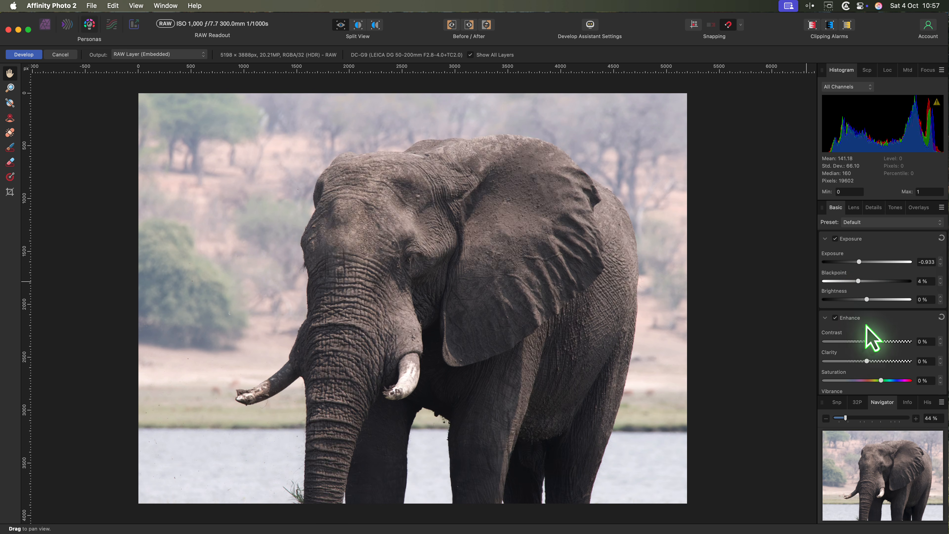
left_click_drag(868, 341, 876, 341)
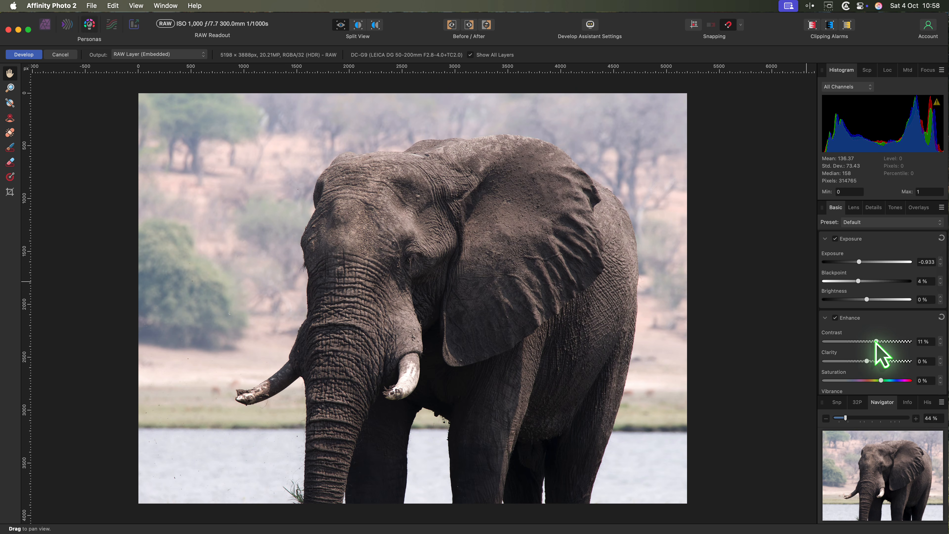
scroll(875, 341, "down", 5)
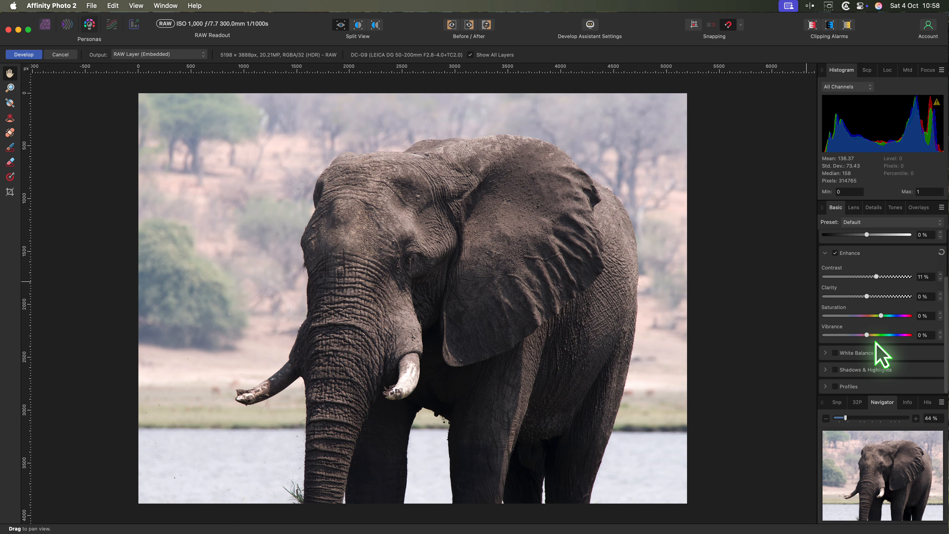
left_click(834, 369)
scroll(836, 370, "down", 2)
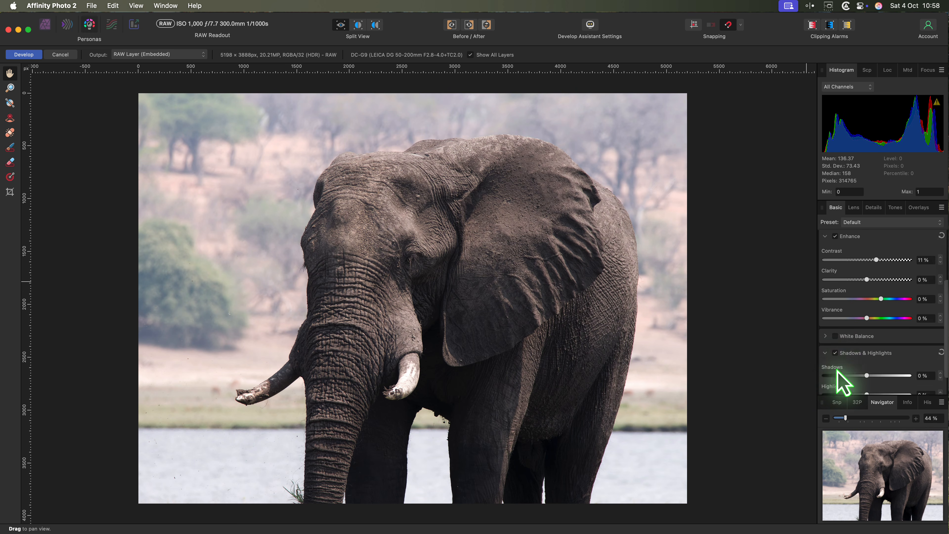
left_click_drag(866, 360, 878, 360)
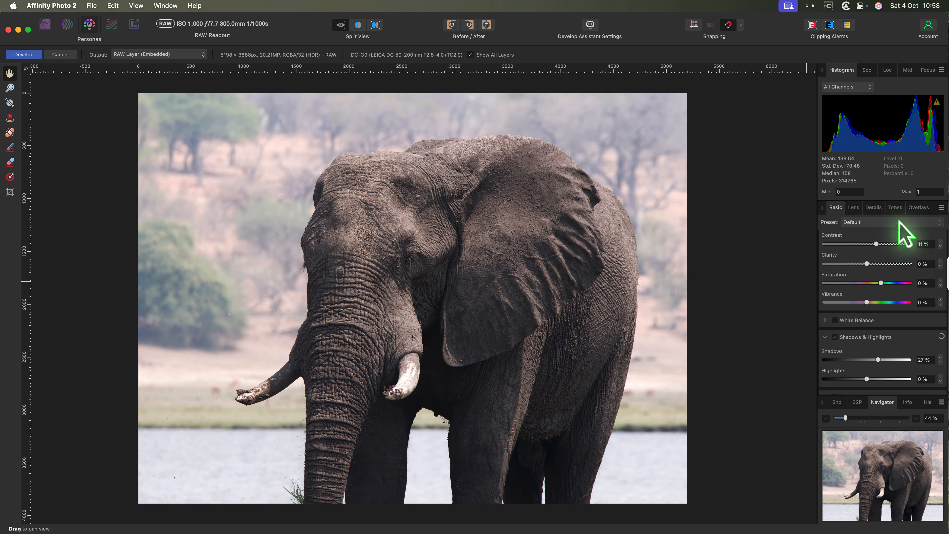
- Enable the Master tone curve and shape it with highlight and shadow points plus a midtone point pulled slightly below the diagonal
left_click(894, 208)
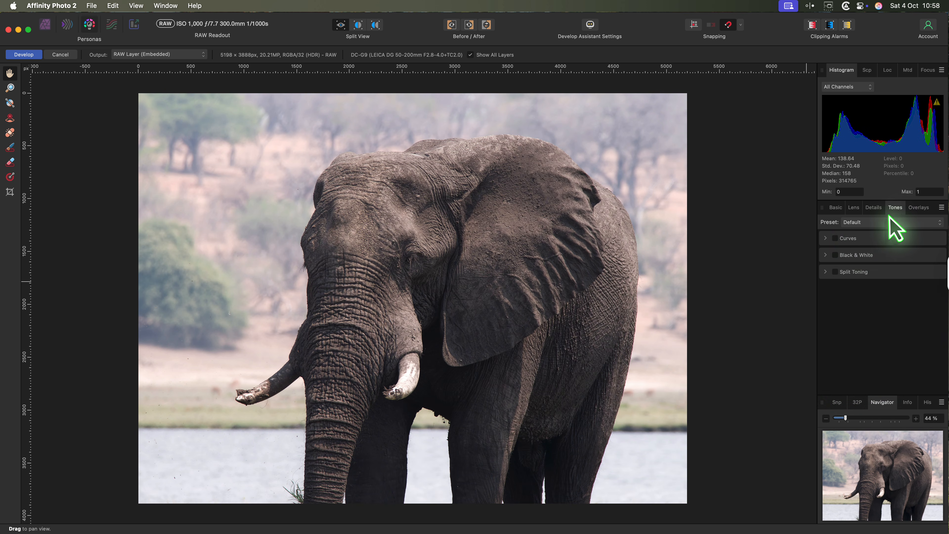
left_click(827, 239)
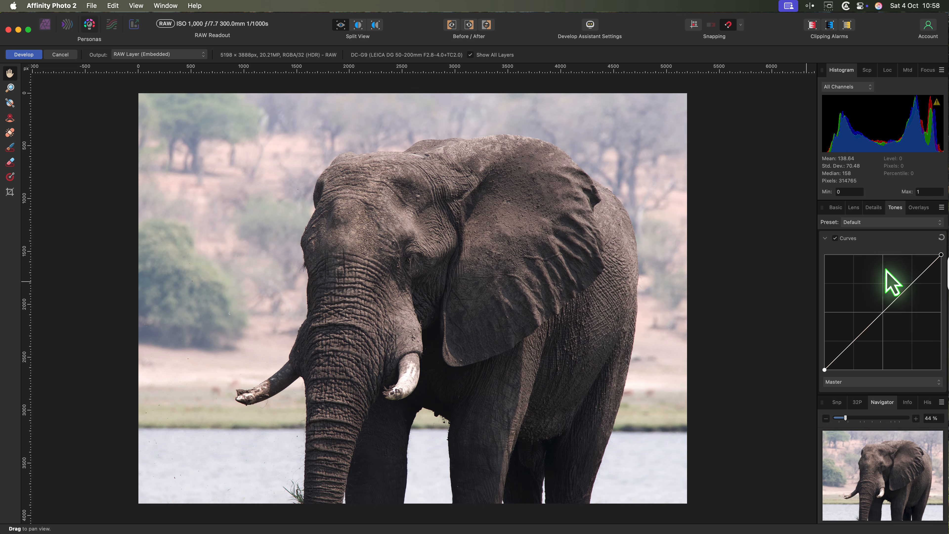
left_click(923, 272)
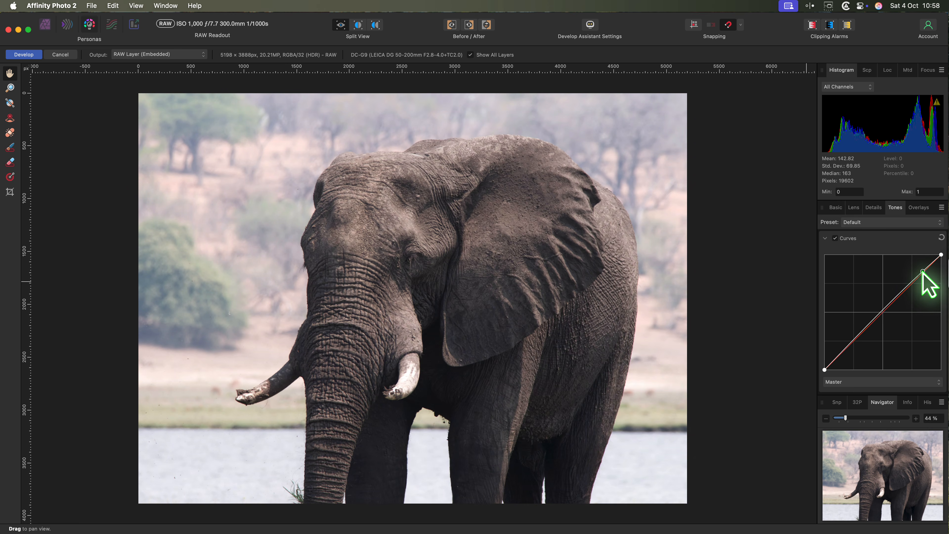
left_click(841, 352)
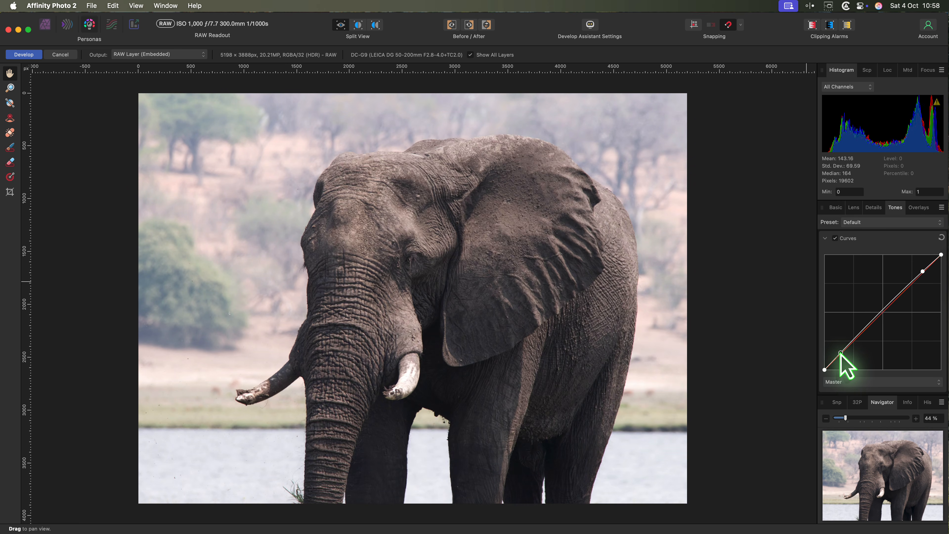
left_click(885, 314)
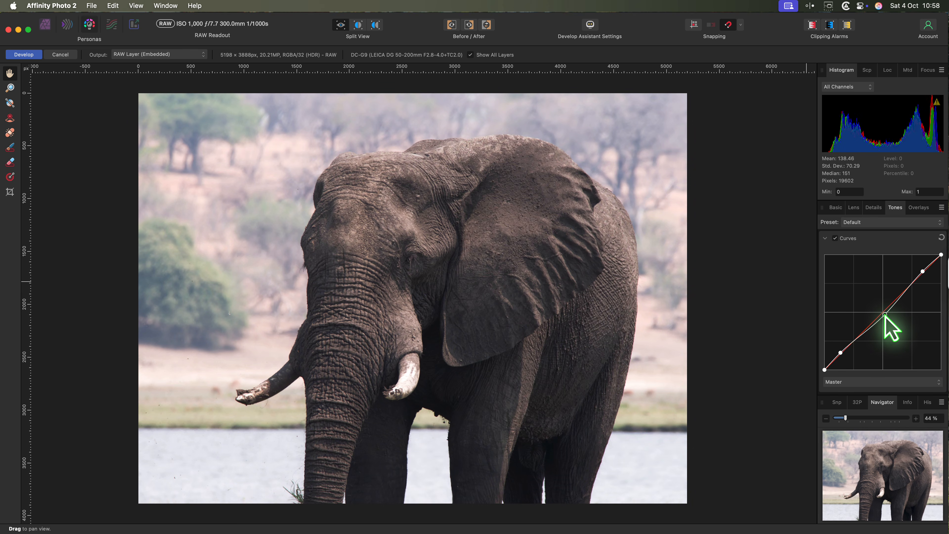
left_click_drag(885, 315, 886, 315)
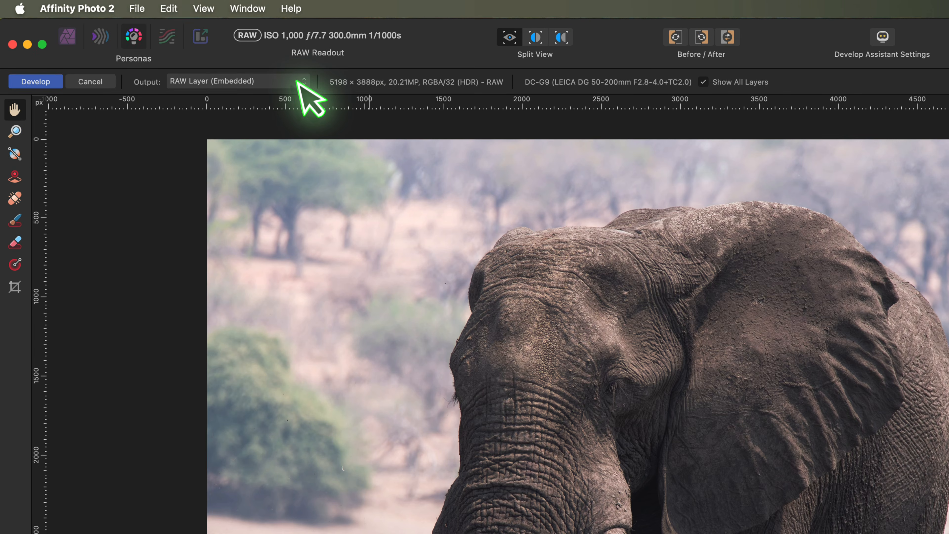
- Develop the photo with the output kept as RAW Layer (Embedded)
left_click(299, 82)
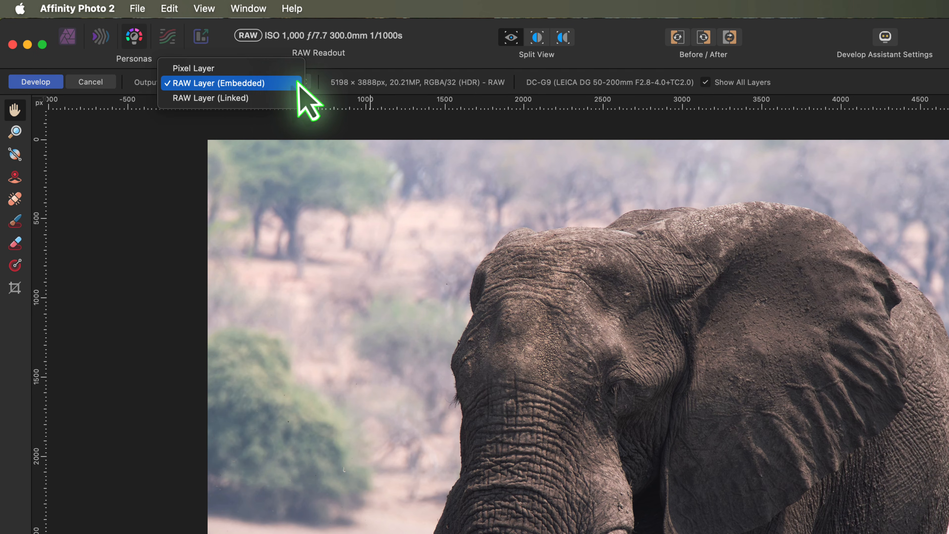
left_click(278, 83)
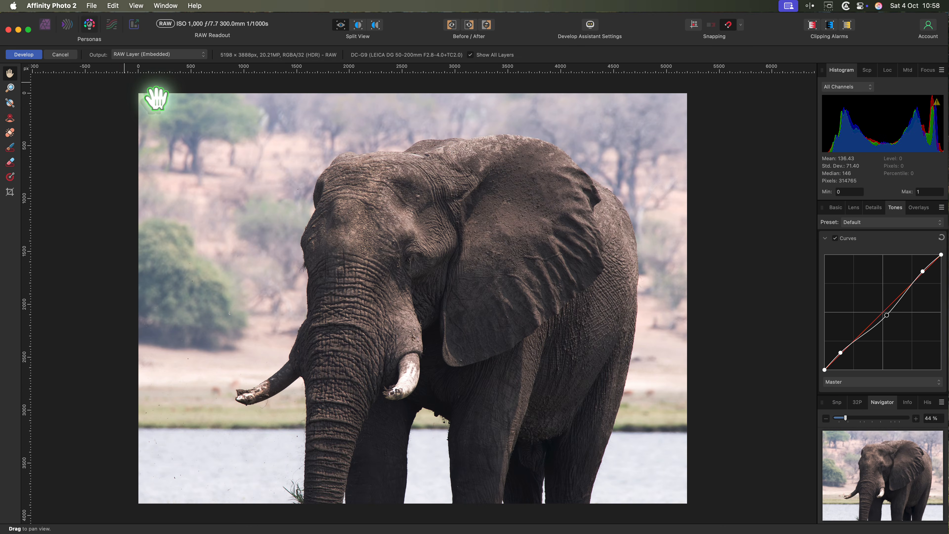
left_click(24, 56)
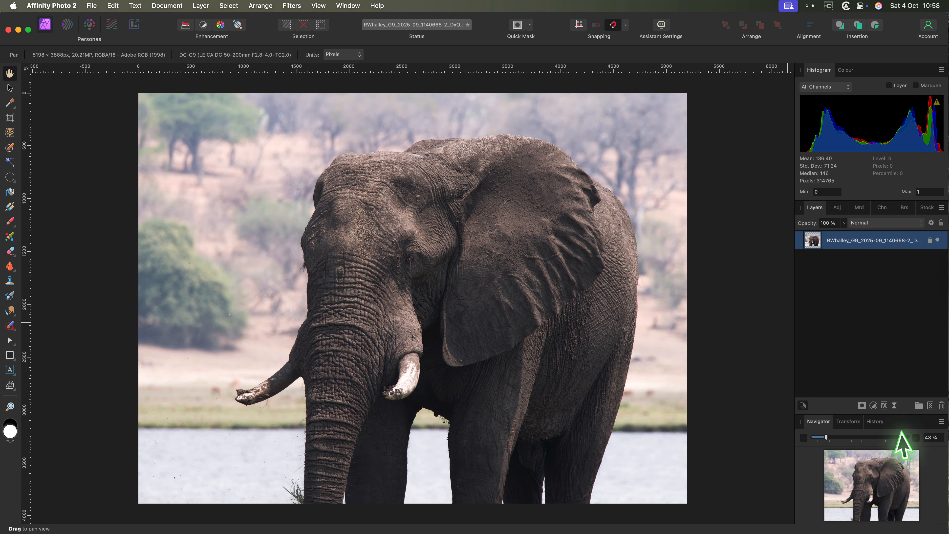
- Outline the grass beside the base of the elephant's trunk at 100% zoom with a closed magnetic selection using the Freehand Selection Tool
left_click(915, 437)
left_click(917, 439)
left_click(917, 439)
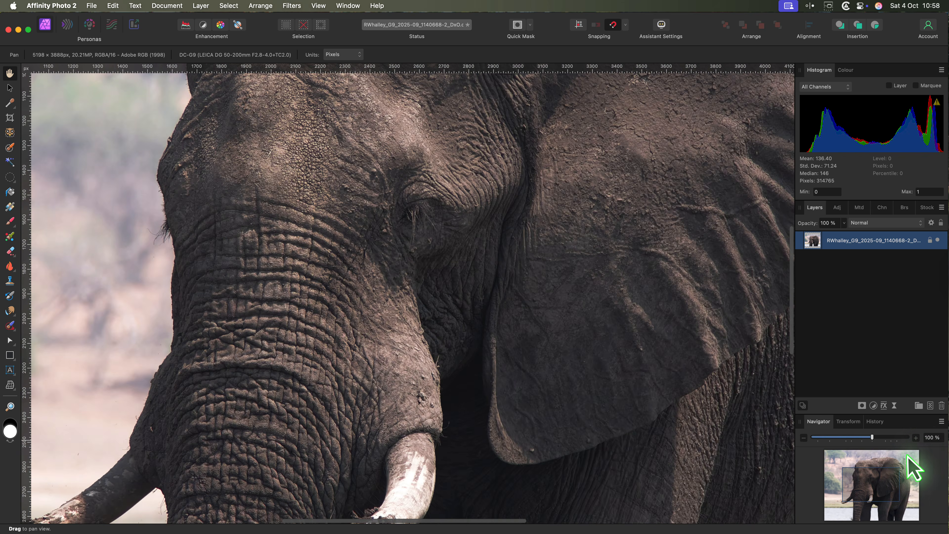
left_click_drag(884, 489, 855, 507)
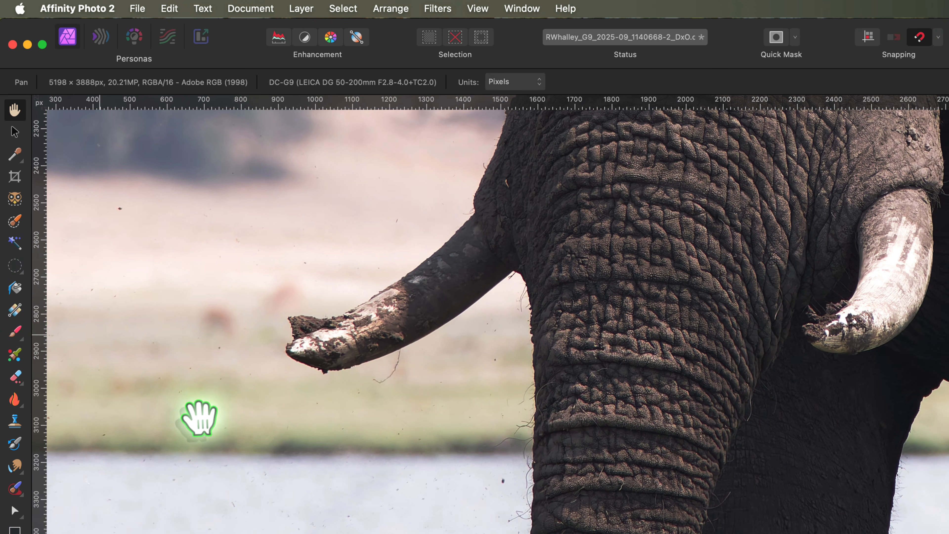
left_click(23, 275)
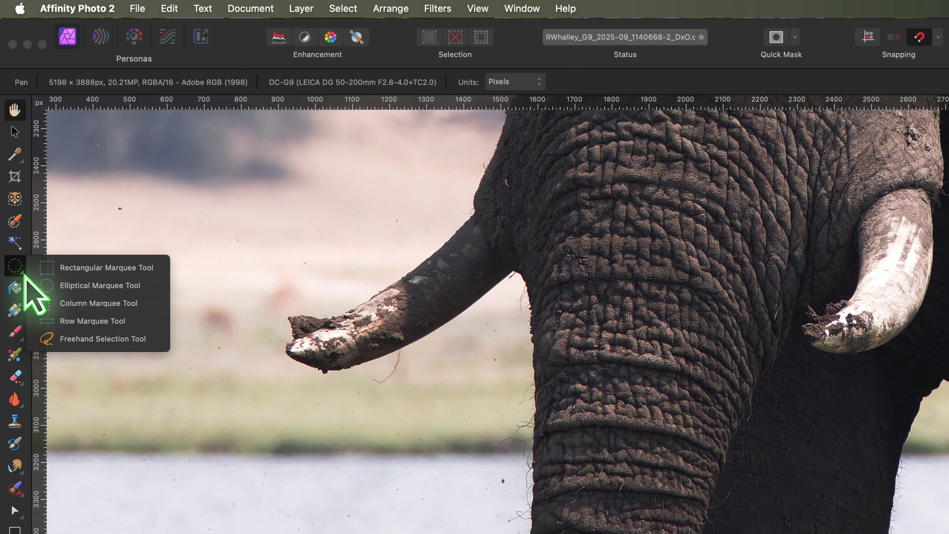
left_click(88, 344)
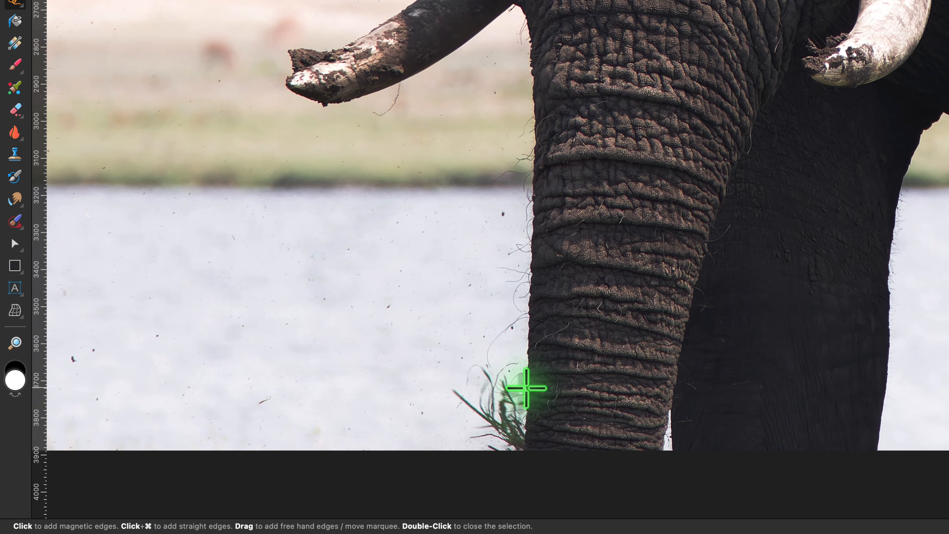
left_click(526, 389)
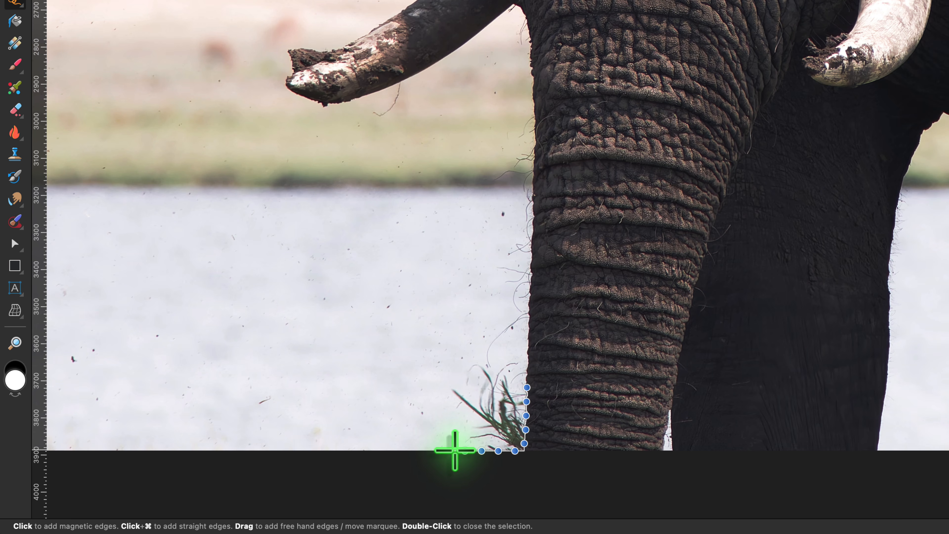
left_click(444, 449)
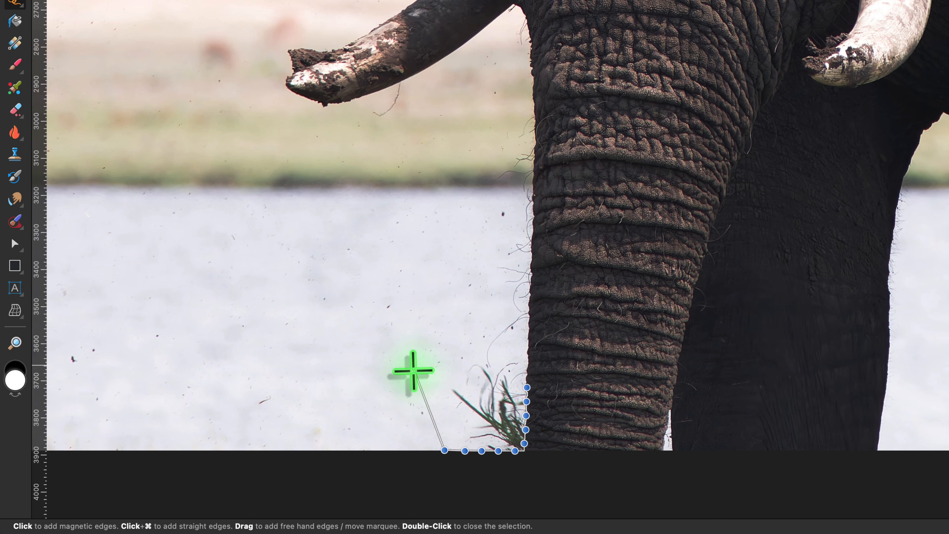
left_click(411, 363)
left_click(512, 339)
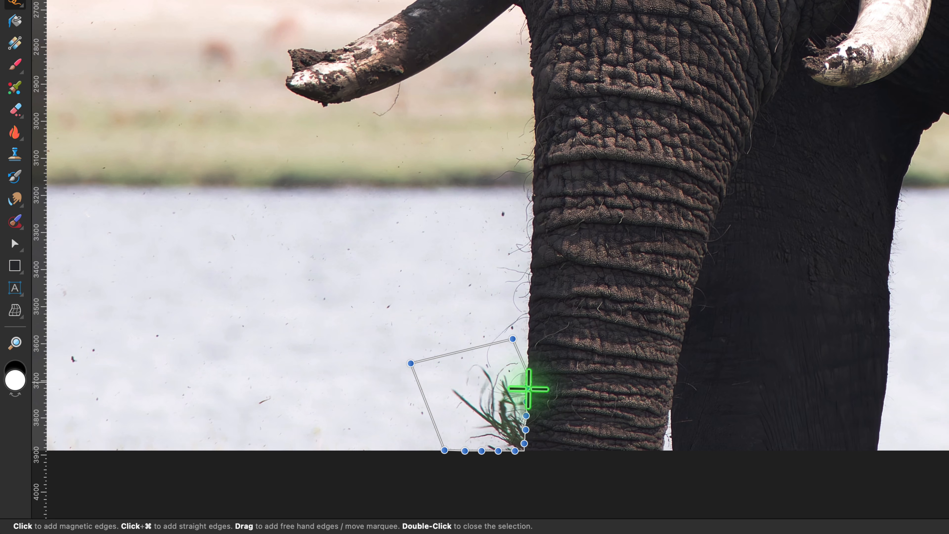
left_click(527, 389)
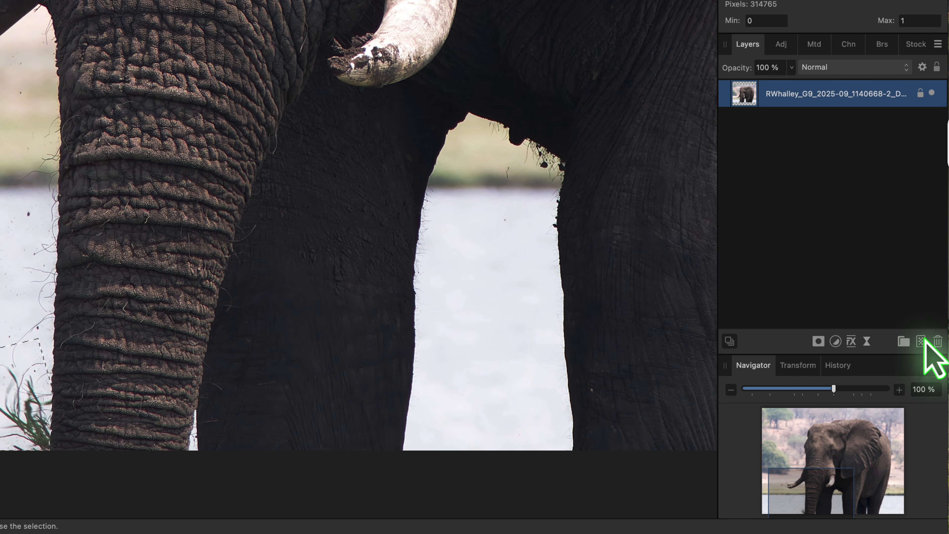
- Add a new pixel layer above the photo and ready the Inpainting Brush Tool to sample Current Layer & Below
left_click(921, 341)
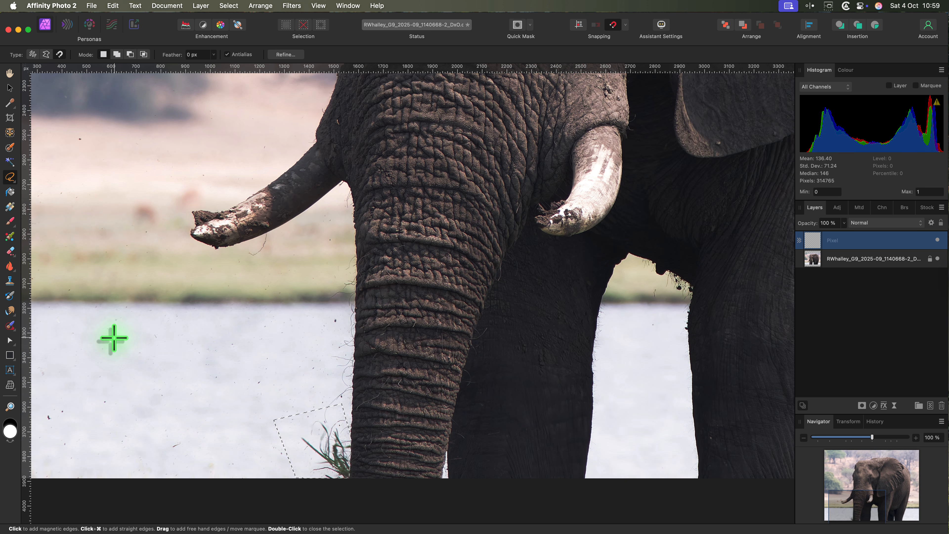
key("e")
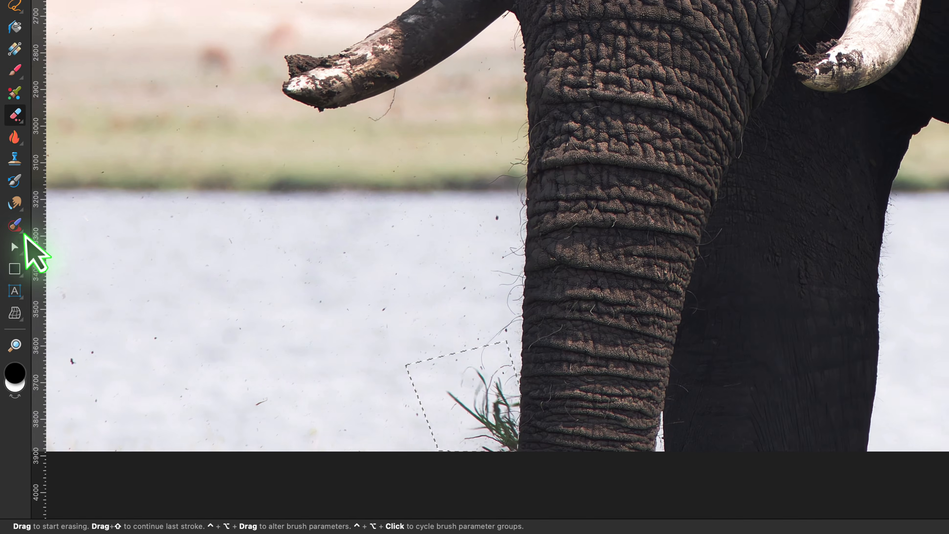
left_click(16, 331)
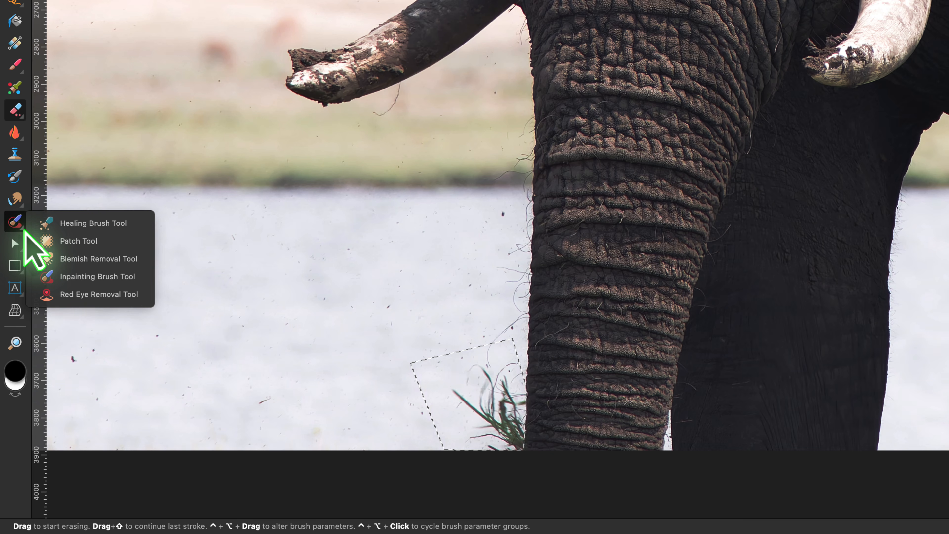
left_click(106, 277)
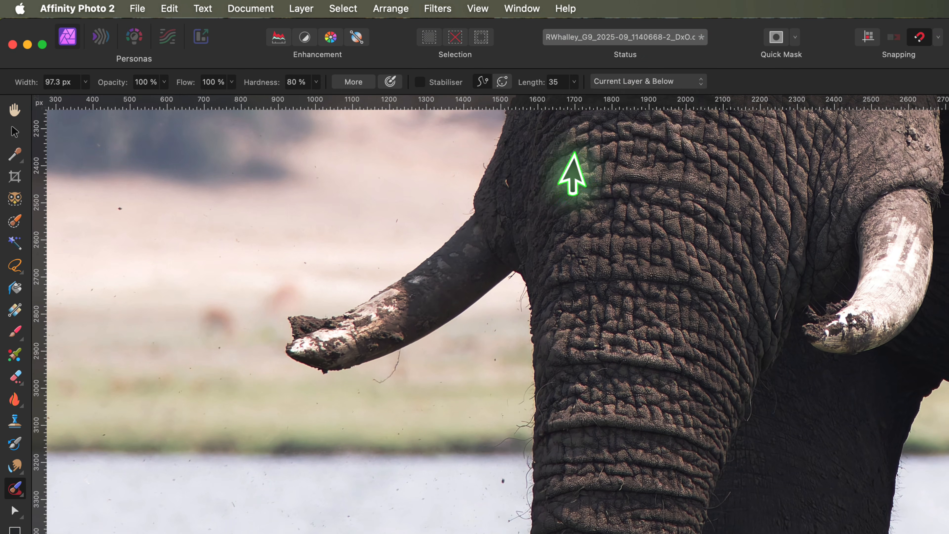
left_click(656, 83)
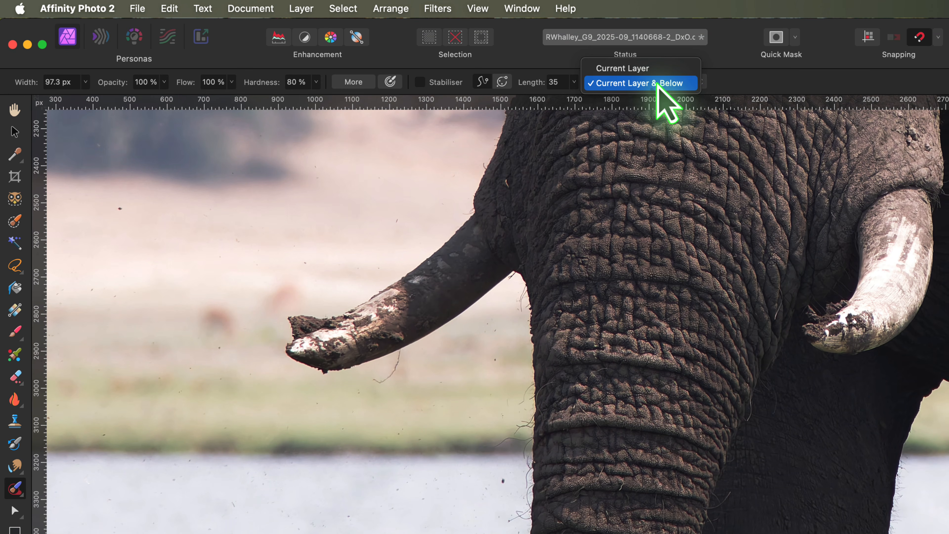
left_click(658, 85)
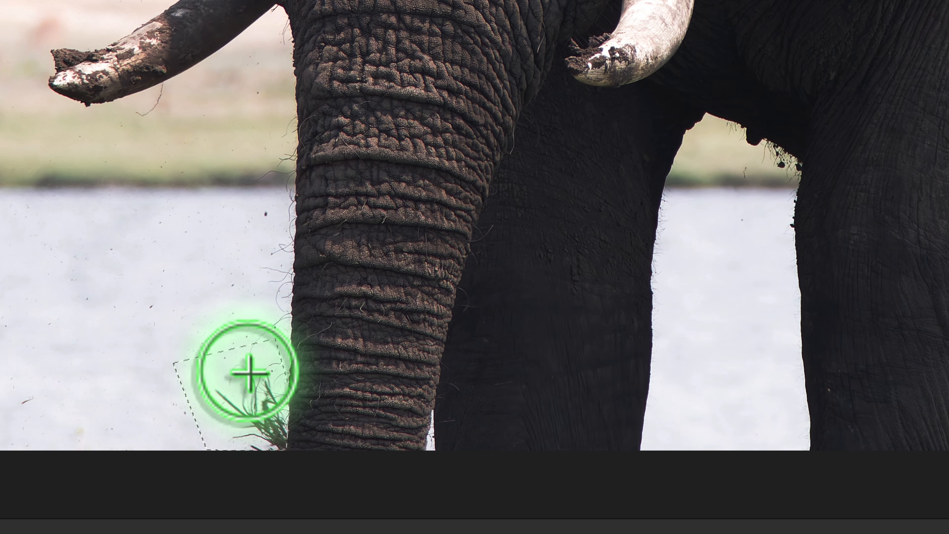
- Inpaint the grass inside the selection beside the trunk on the new pixel layer, and clear the selection
mouse_move(250, 374)
left_mouse_down()
mouse_move(269, 402)
mouse_move(267, 453)
mouse_move(227, 417)
mouse_move(227, 398)
mouse_move(256, 424)
mouse_move(254, 373)
mouse_move(273, 397)
mouse_move(267, 437)
mouse_move(251, 447)
left_mouse_up()
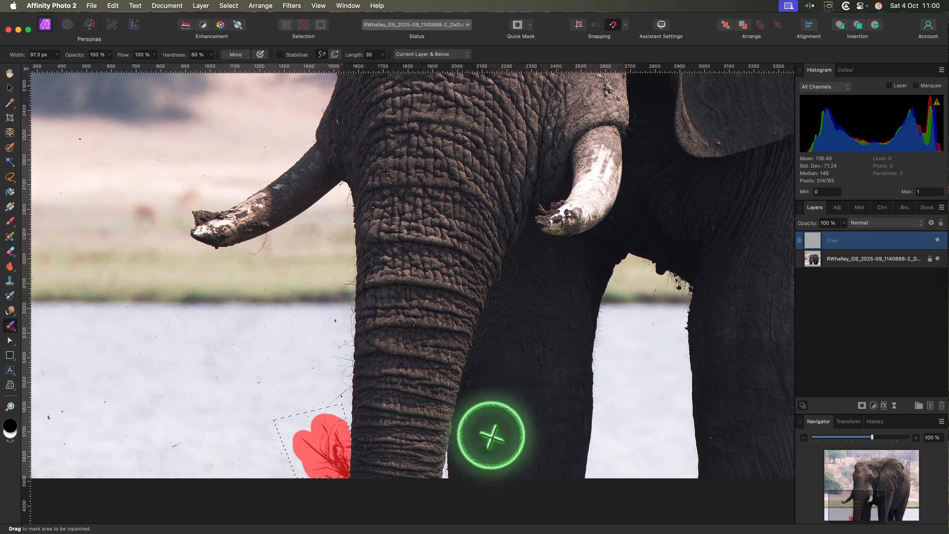
left_click_drag(491, 436, 533, 424)
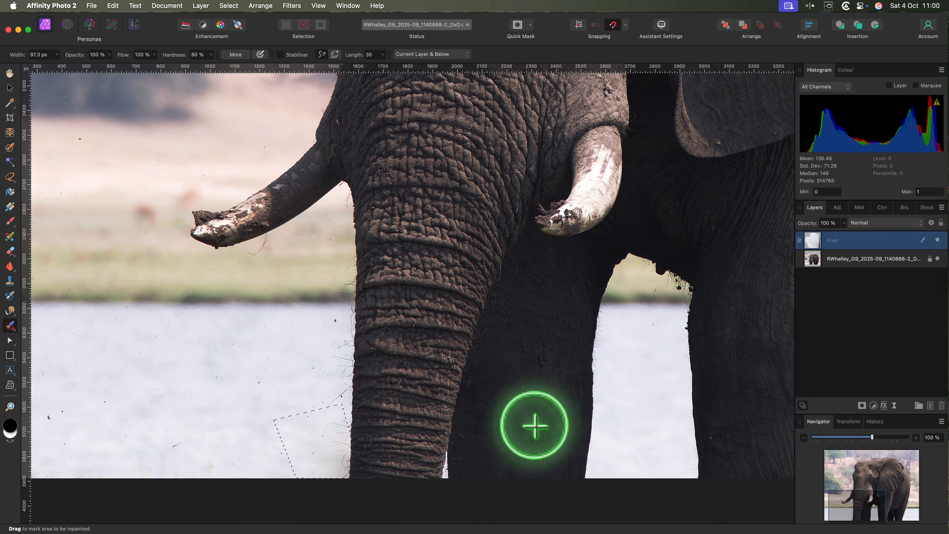
left_click(231, 5)
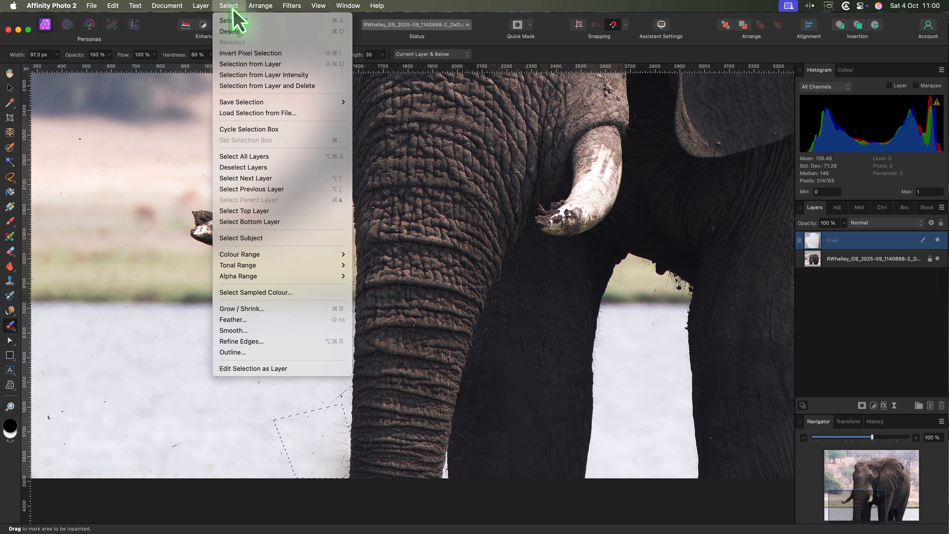
left_click(234, 32)
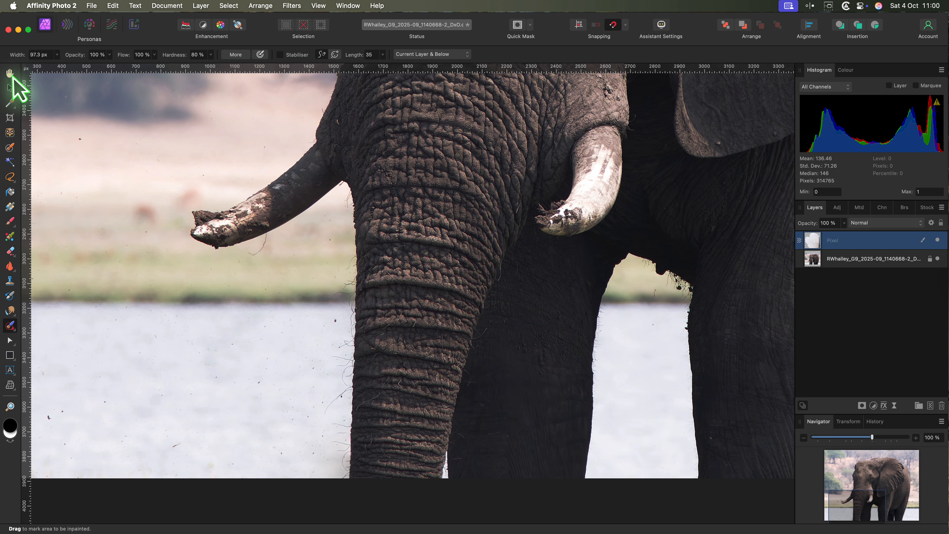
left_click(11, 74)
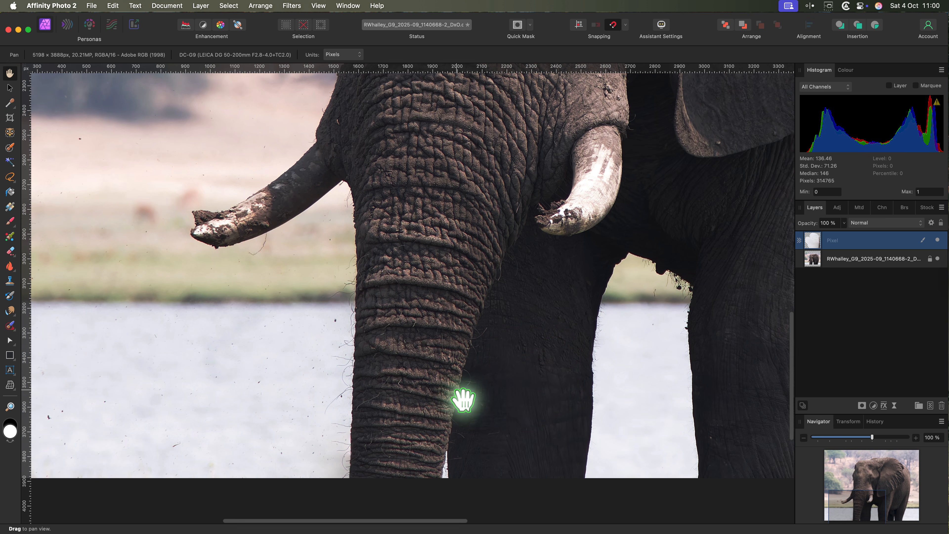
- Add a Black & White adjustment layer with Red 146%, Yellow 138%, Green 70%, Cyan 75%, Blue 65% and Magenta 132%
key("super+0")
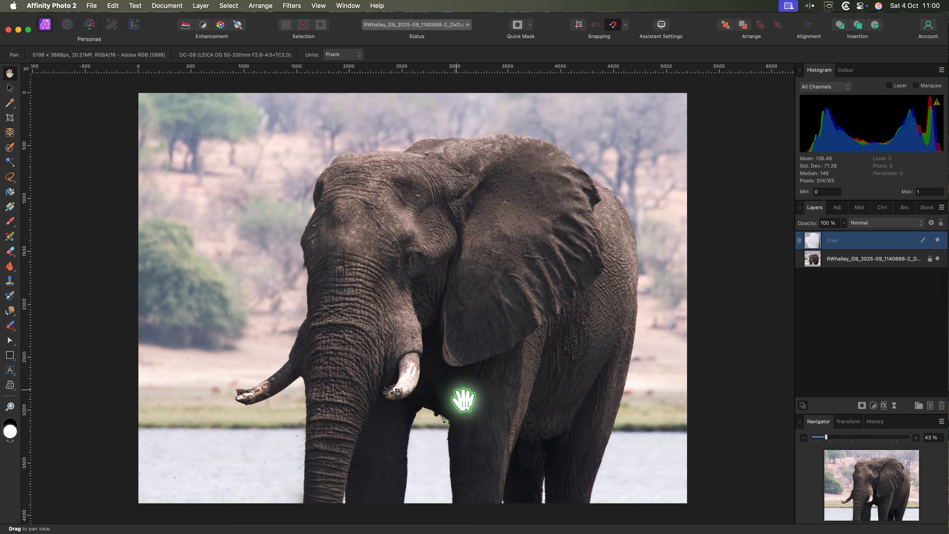
left_click(874, 406)
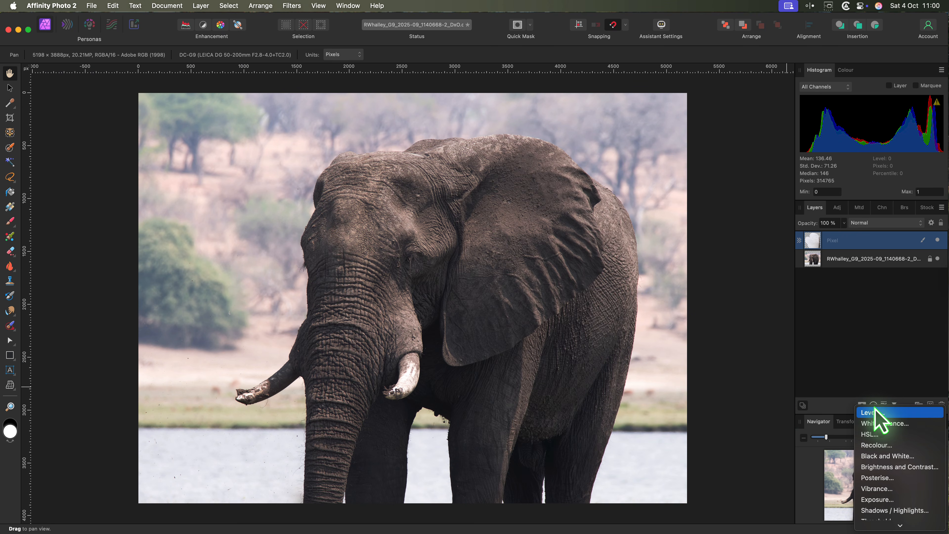
scroll(874, 411, "down", 5)
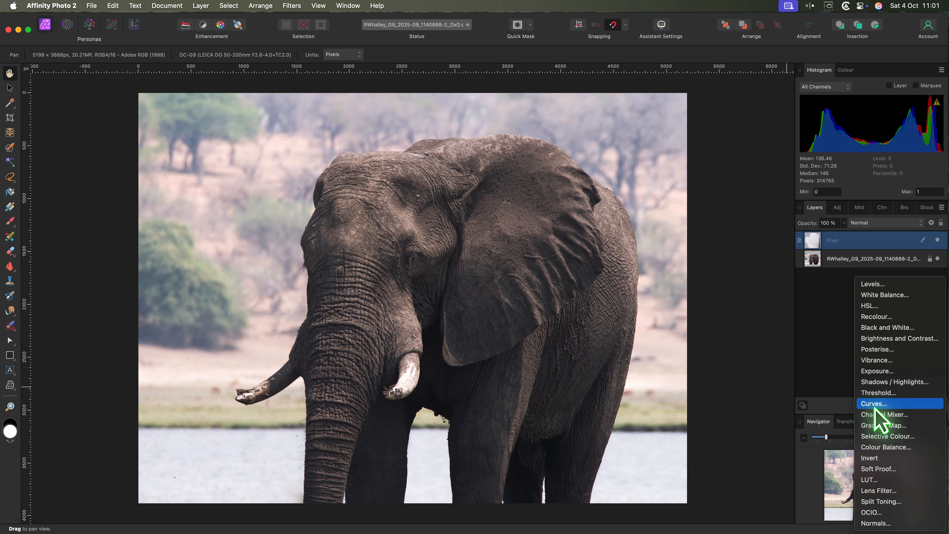
left_click(885, 328)
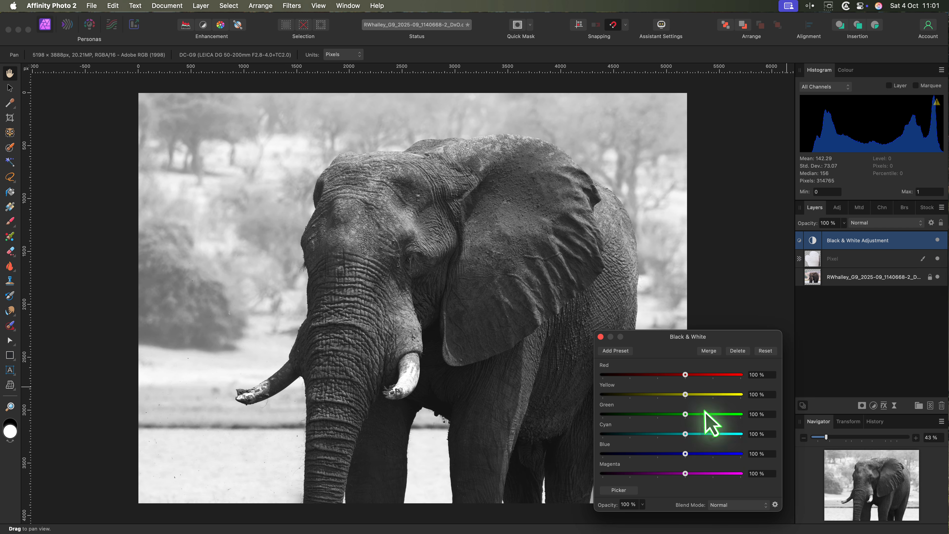
left_click_drag(687, 375, 697, 396)
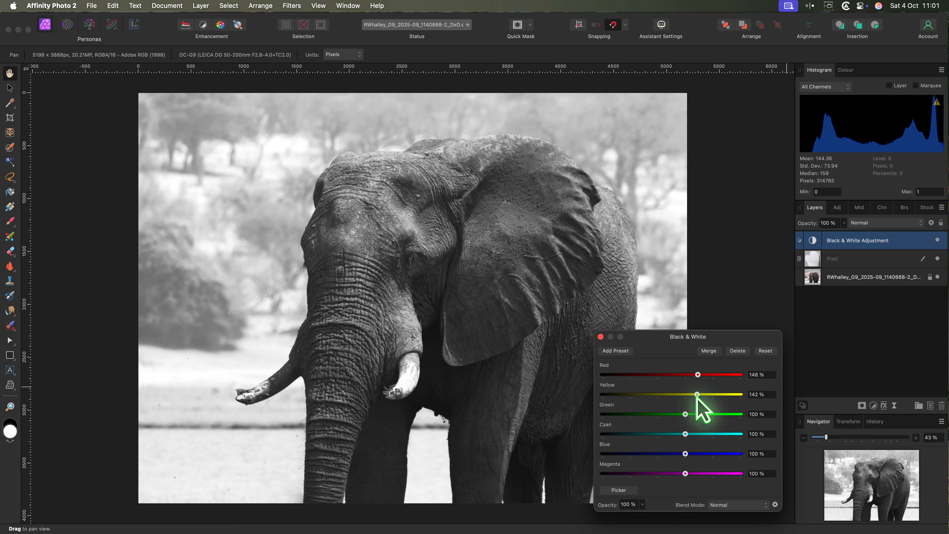
left_click_drag(686, 414, 678, 435)
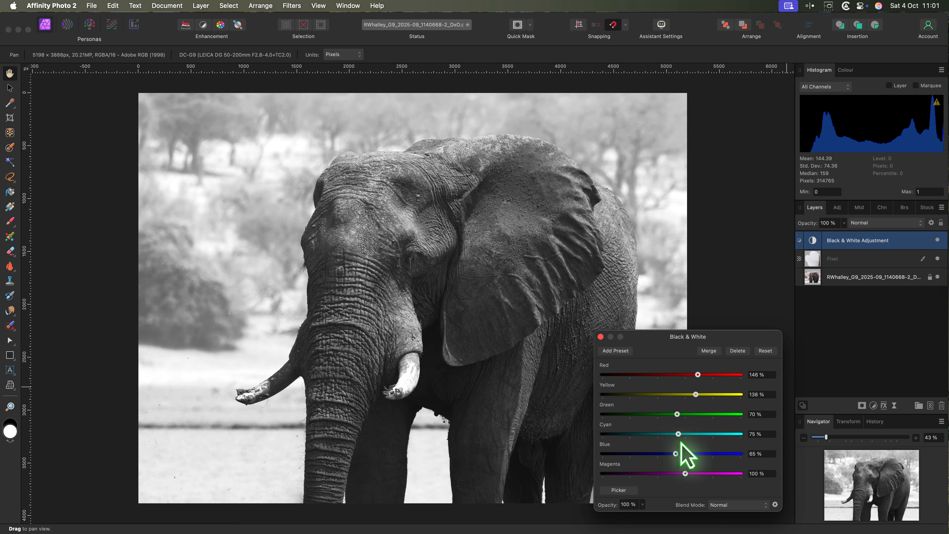
mouse_move(684, 473)
left_mouse_down()
mouse_move(735, 474)
mouse_move(687, 473)
left_mouse_up()
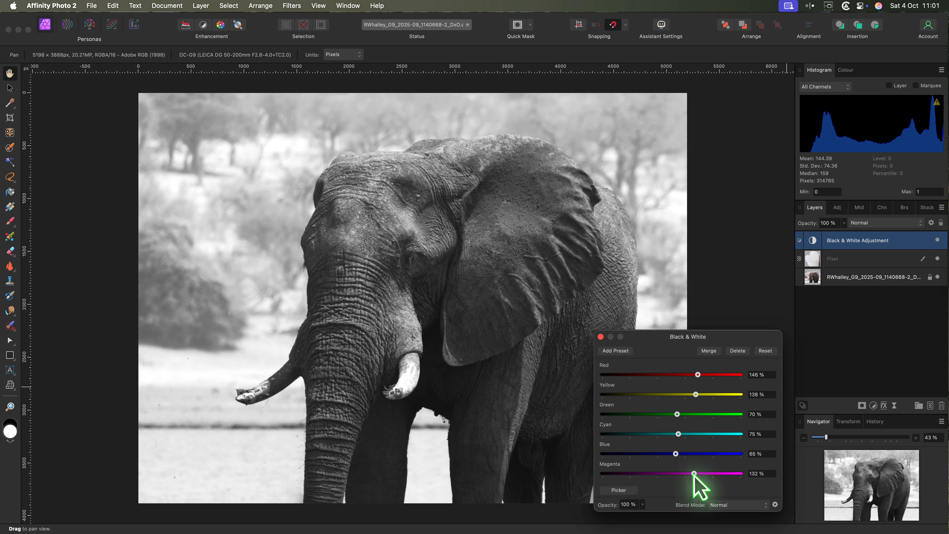
left_click(600, 336)
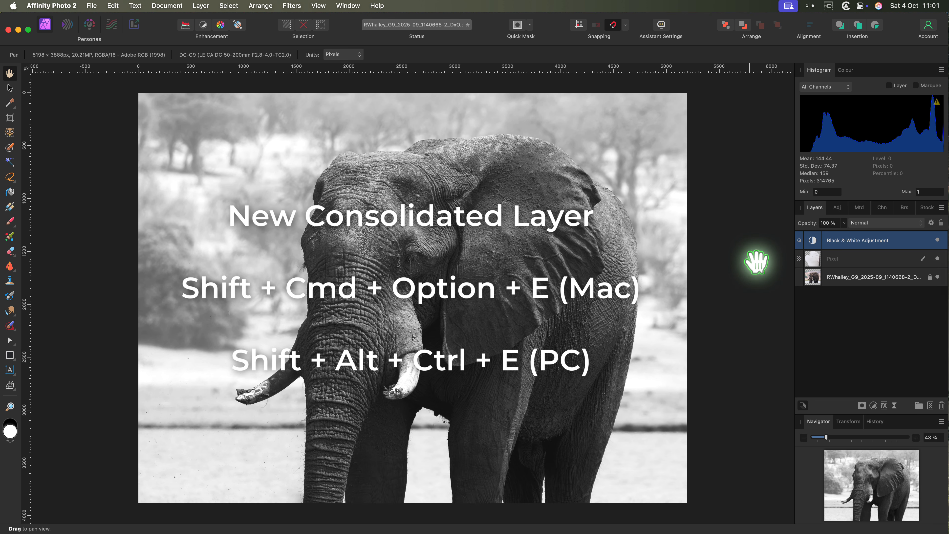
- Merge the visible layers into a new pixel layer on top and select the whole elephant with the Object Selection Tool
key("ctrl+shift+alt+e")
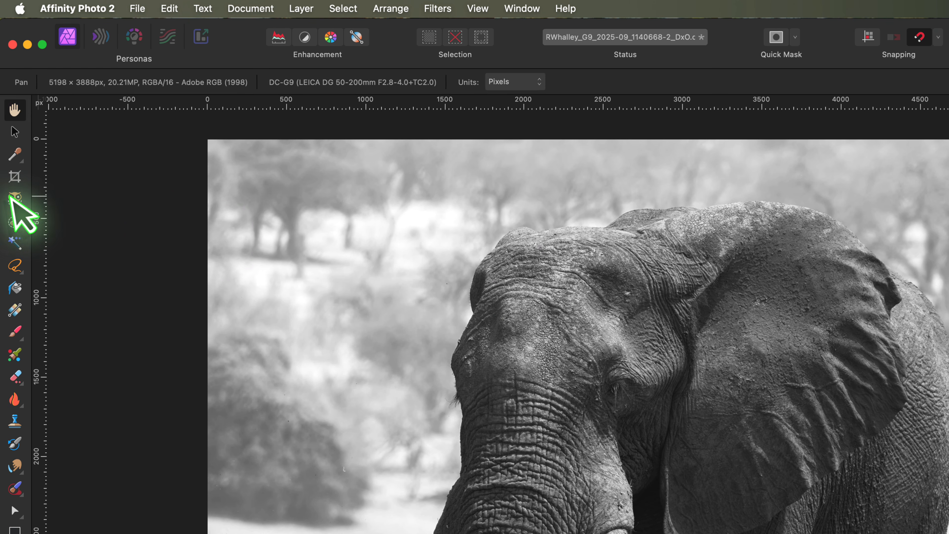
left_click(9, 132)
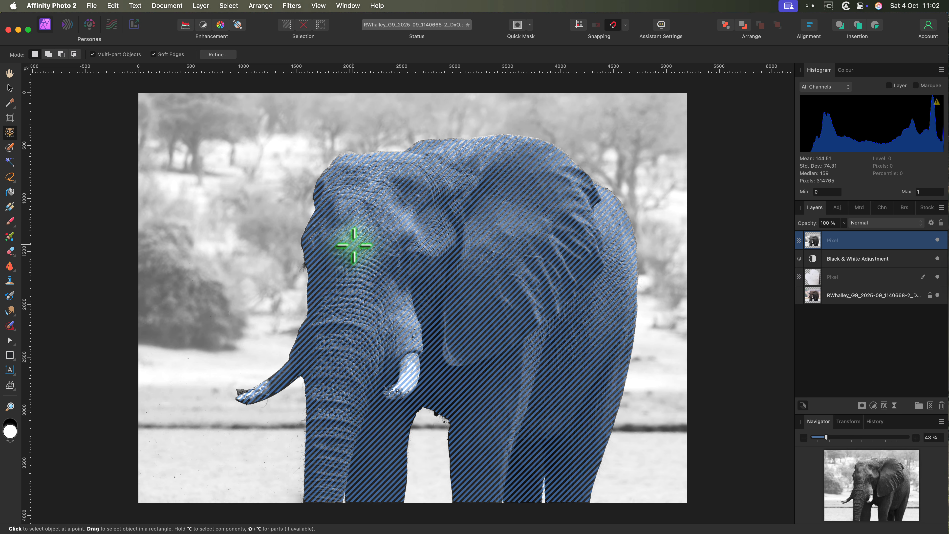
left_click(354, 245)
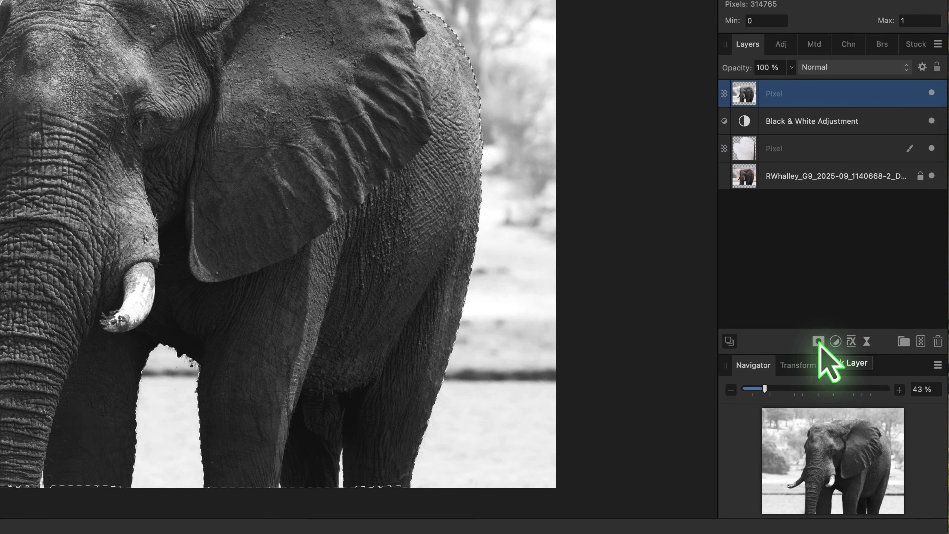
- Mask the merged pixel layer to the elephant selection and check the cutout by briefly hiding the RAW photo layer
left_click(818, 341)
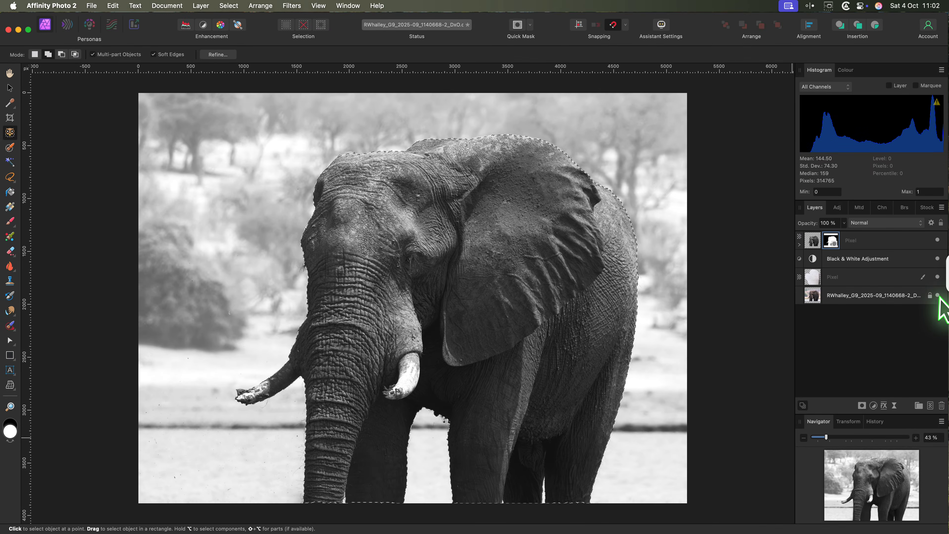
left_click(931, 175)
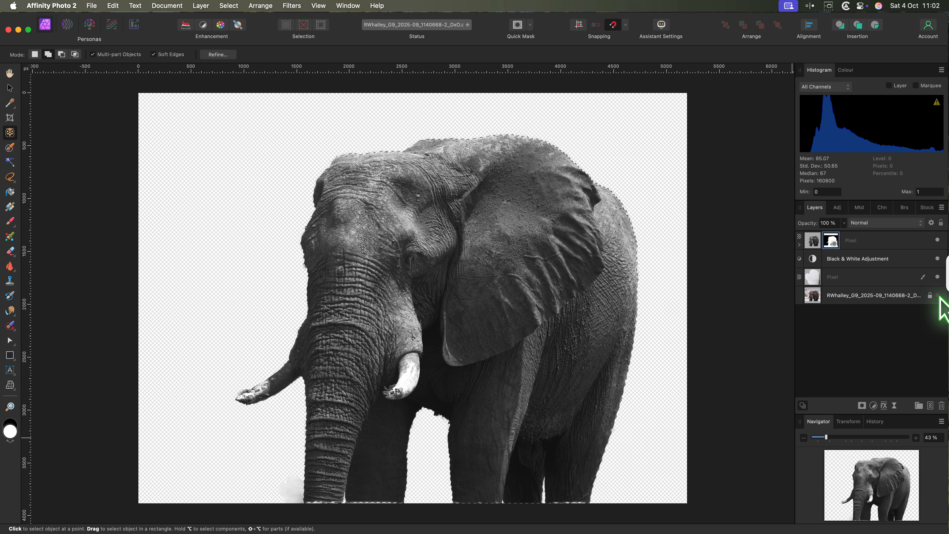
left_click(937, 295)
- Add a solid fill layer coloured black (000000) and place it directly beneath the masked elephant layer
left_click(901, 245)
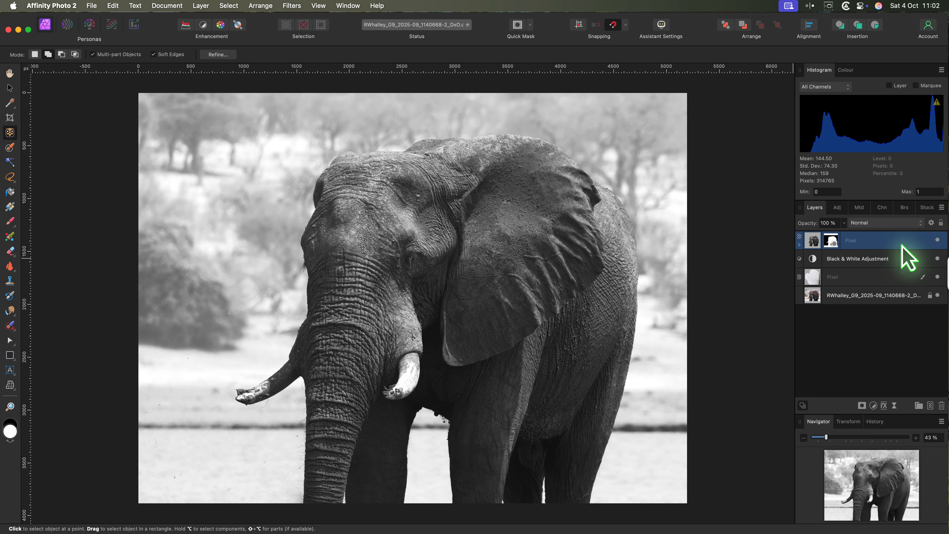
left_click(206, 8)
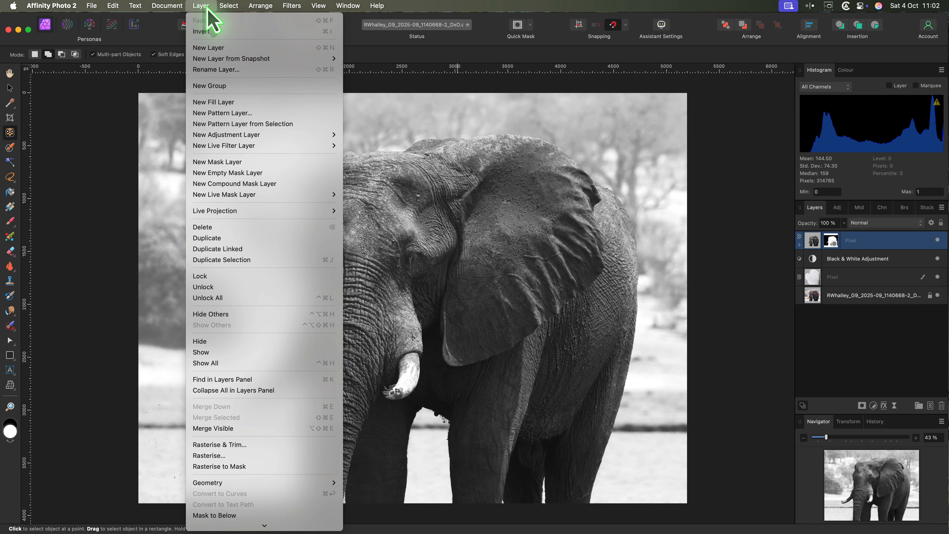
left_click(222, 103)
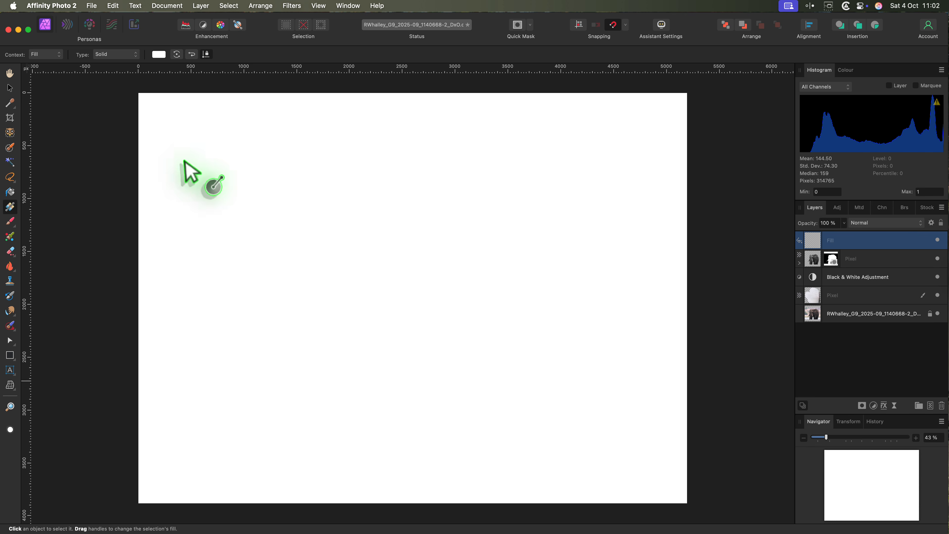
double_click(10, 430)
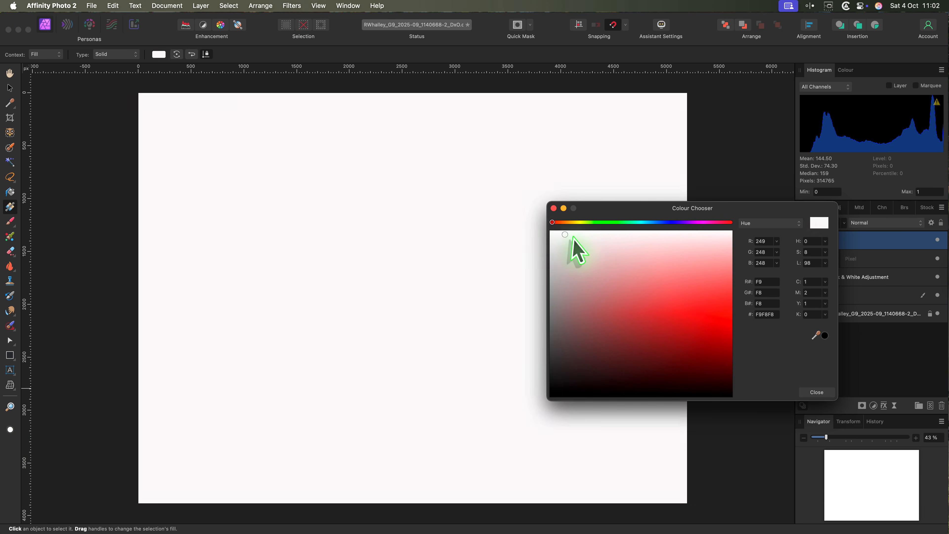
left_click_drag(572, 251, 541, 407)
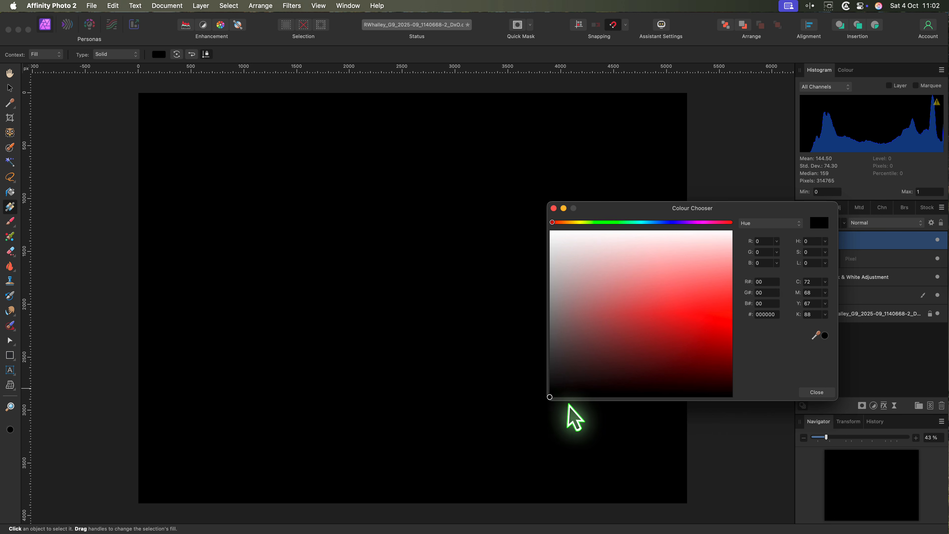
left_click(816, 391)
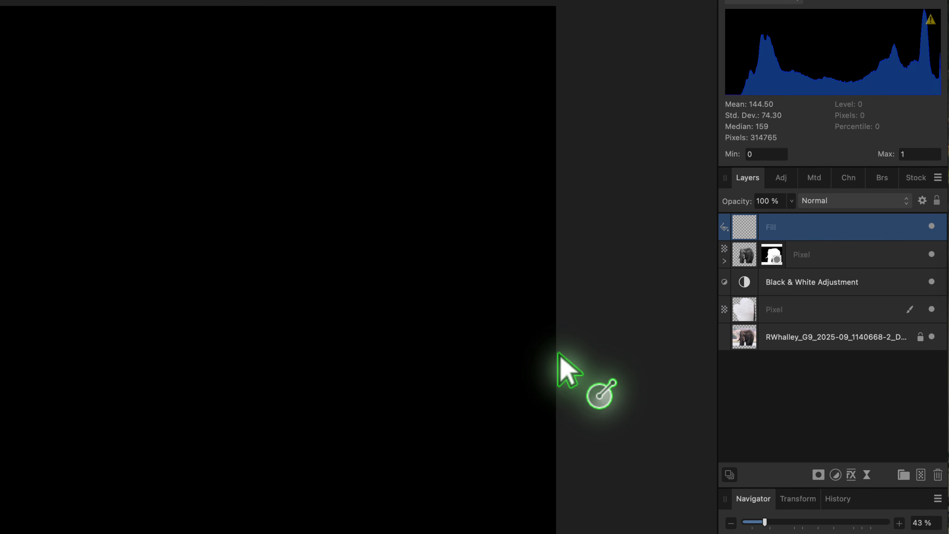
left_click_drag(743, 229, 744, 273)
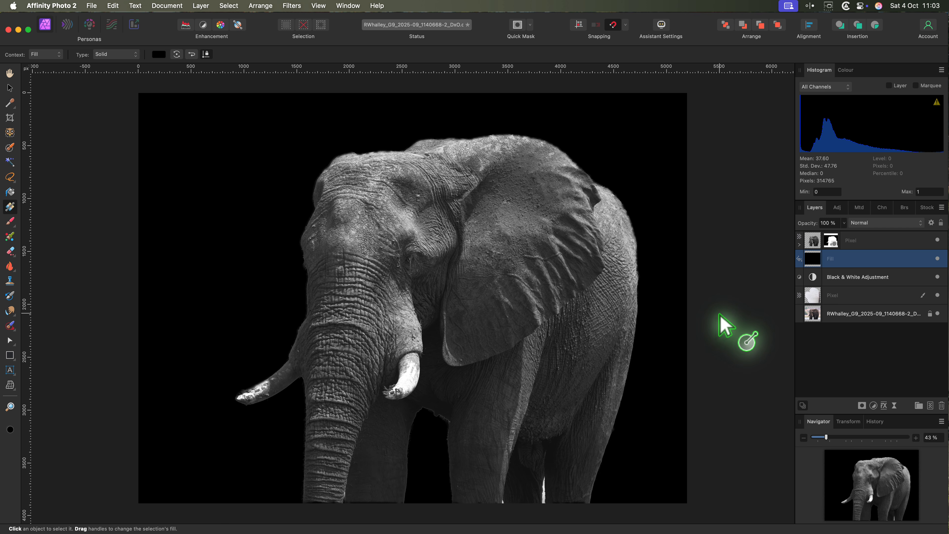
- Add a new pixel layer above the masked elephant and set up a black Paint Brush with 51% opacity and 0% hardness
left_click(817, 239)
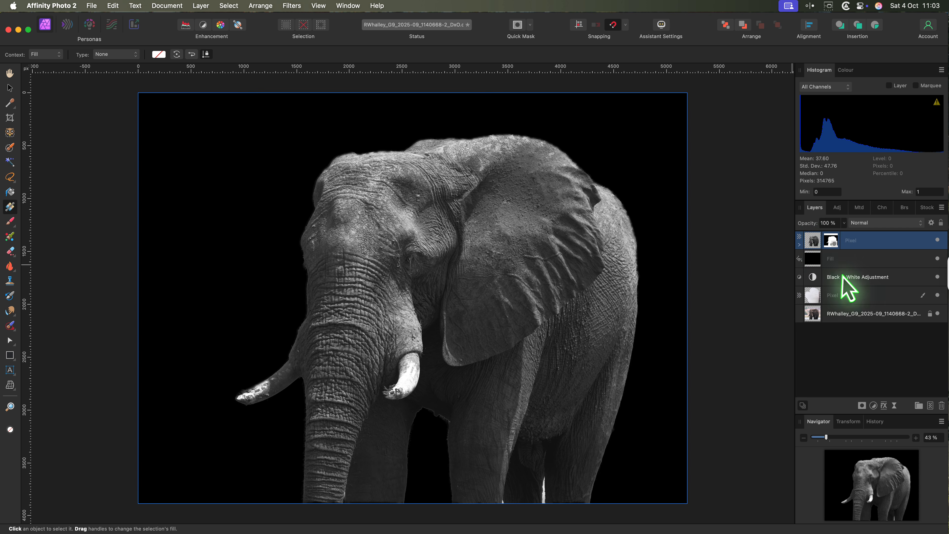
left_click(930, 406)
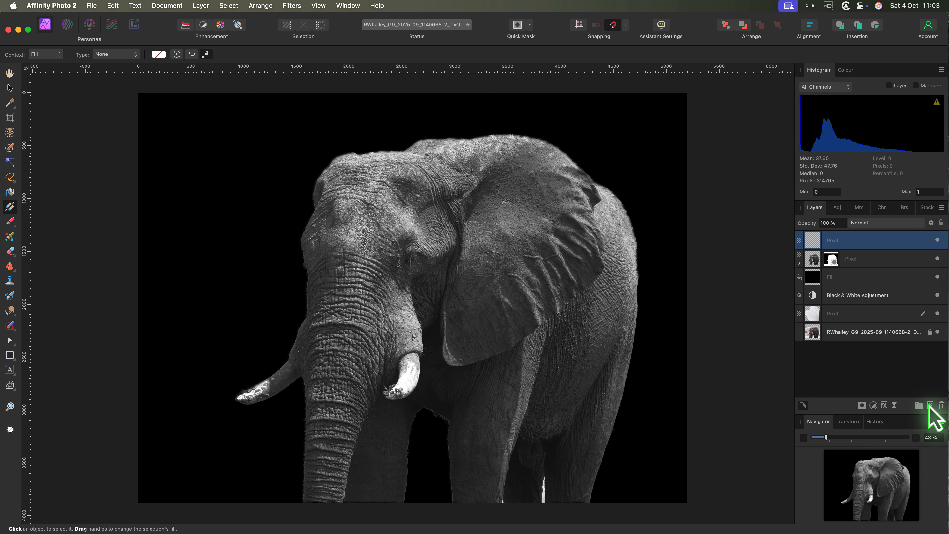
left_click(9, 220)
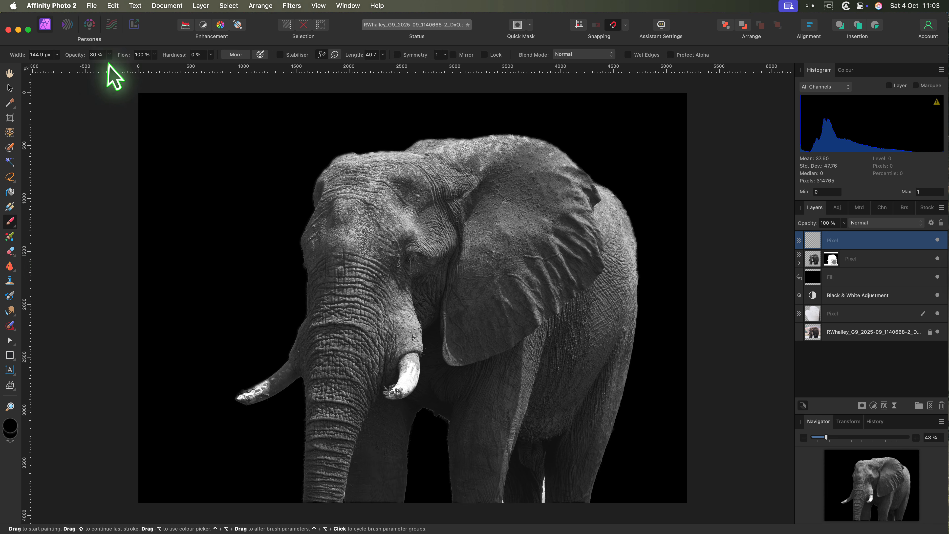
left_click(109, 55)
left_click_drag(108, 65, 127, 65)
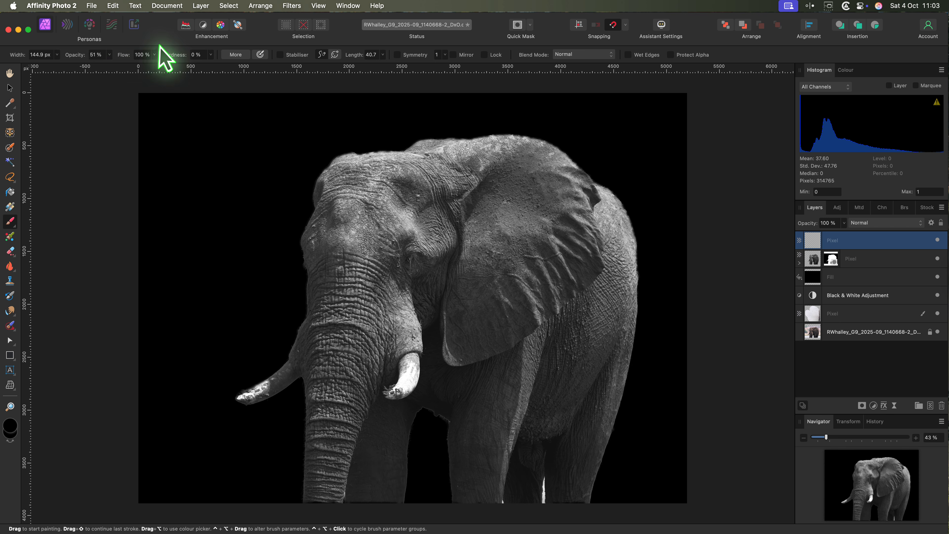
left_click(211, 55)
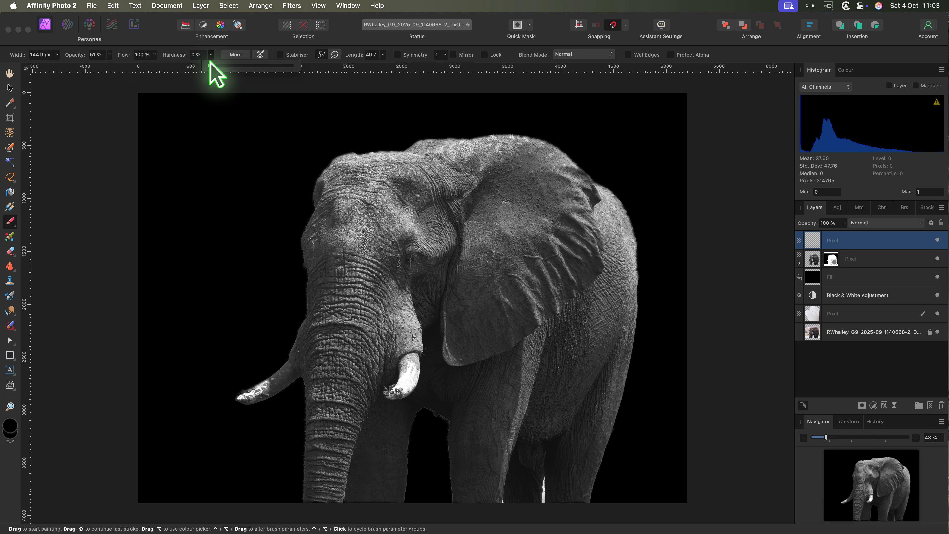
left_click(110, 134)
- Enlarge the soft black brush to about 1077 px and paint over the elephant's outer edges along the head, back and hindquarters
left_click(327, 268)
key("]")
key("]")
key("]")
key("]")
key("]")
key("]")
key("]")
key("]")
key("]")
key("]")
key("]")
key("]")
key("]")
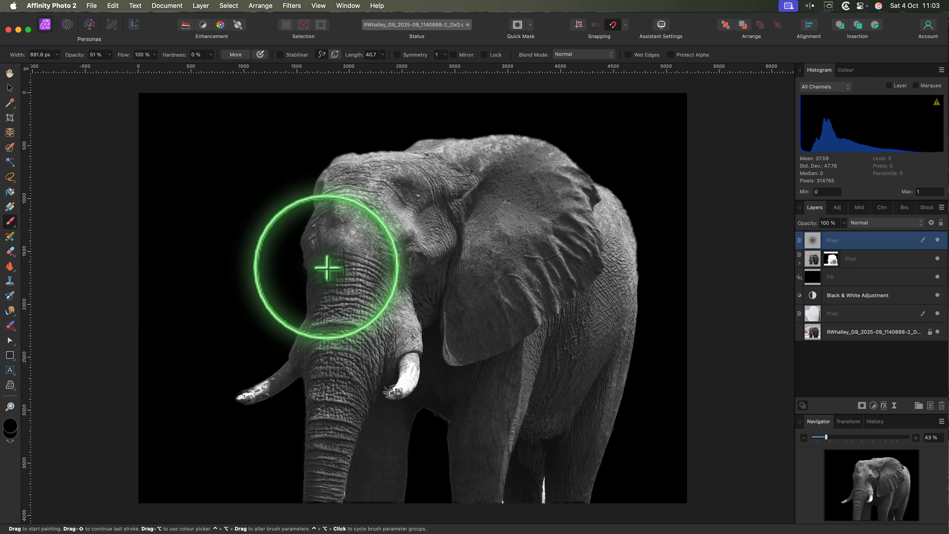
key("]")
key("]")
key("]")
key("]")
key("]")
key("]")
key("[")
key("[")
key("[")
key("[")
key("[")
key("[")
key("[")
mouse_move(312, 171)
left_mouse_down()
mouse_move(394, 134)
mouse_move(625, 239)
mouse_move(546, 487)
mouse_move(502, 503)
mouse_move(449, 483)
mouse_move(426, 423)
mouse_move(288, 494)
mouse_move(295, 308)
mouse_move(339, 146)
left_mouse_up()
key("]")
key("]")
mouse_move(606, 173)
left_mouse_down()
mouse_move(631, 409)
mouse_move(692, 282)
mouse_move(619, 444)
left_mouse_up()
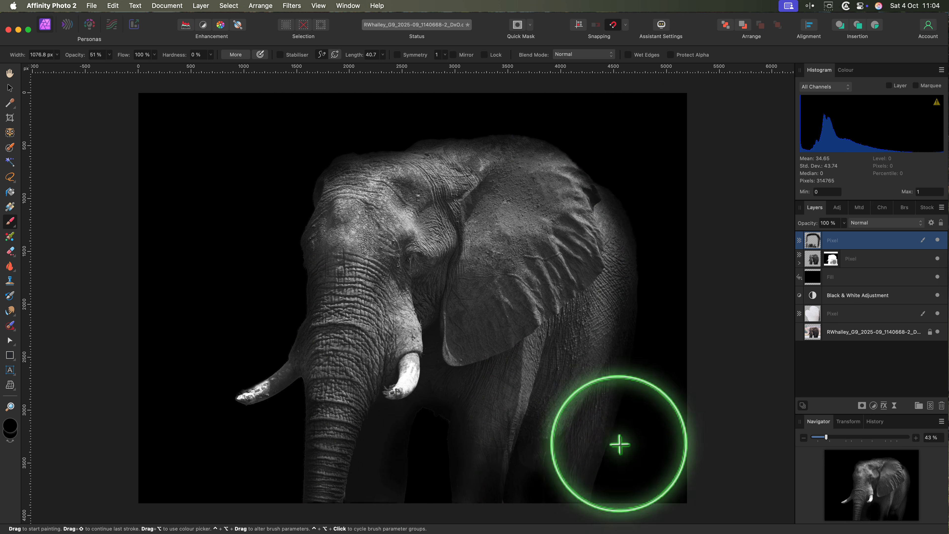
- Darken the front of the head and trunk, then fade the trunk's base with the brush reduced to about 478 px
mouse_move(329, 154)
left_mouse_down()
mouse_move(227, 377)
mouse_move(235, 446)
mouse_move(269, 531)
left_mouse_up()
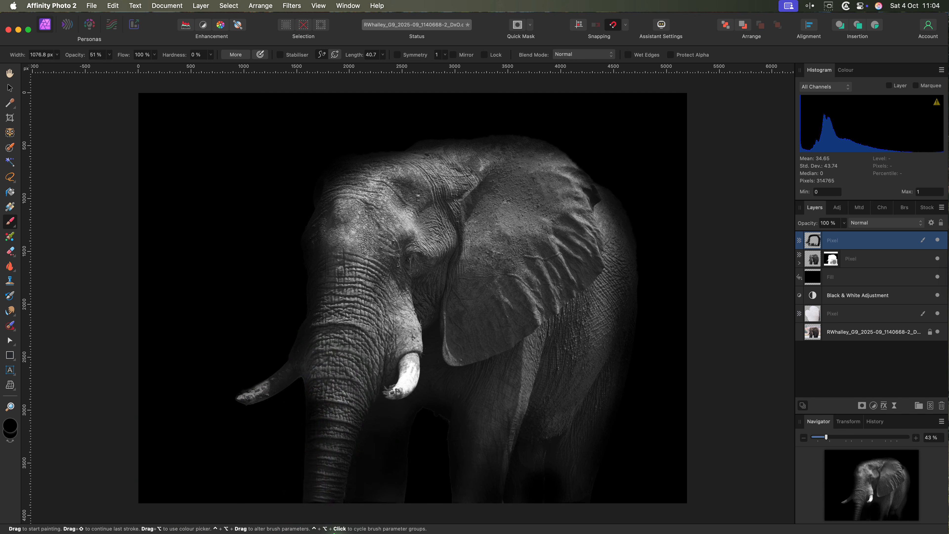
left_click_drag(334, 533, 412, 498)
key("[")
key("[")
key("[")
key("[")
key("[")
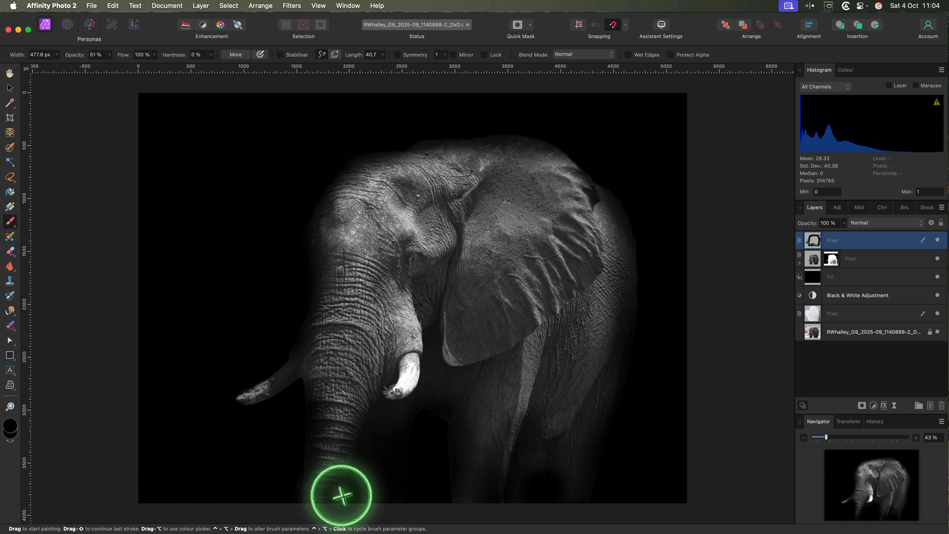
mouse_move(341, 495)
left_mouse_down()
mouse_move(286, 354)
mouse_move(295, 340)
mouse_move(577, 360)
mouse_move(613, 425)
mouse_move(525, 474)
mouse_move(648, 457)
mouse_move(636, 453)
mouse_move(636, 276)
left_mouse_up()
- Enlarge the brush to 961 px, lower its opacity to 24% and further darken the elephant's rear body and legs
key("]")
key("]")
key("]")
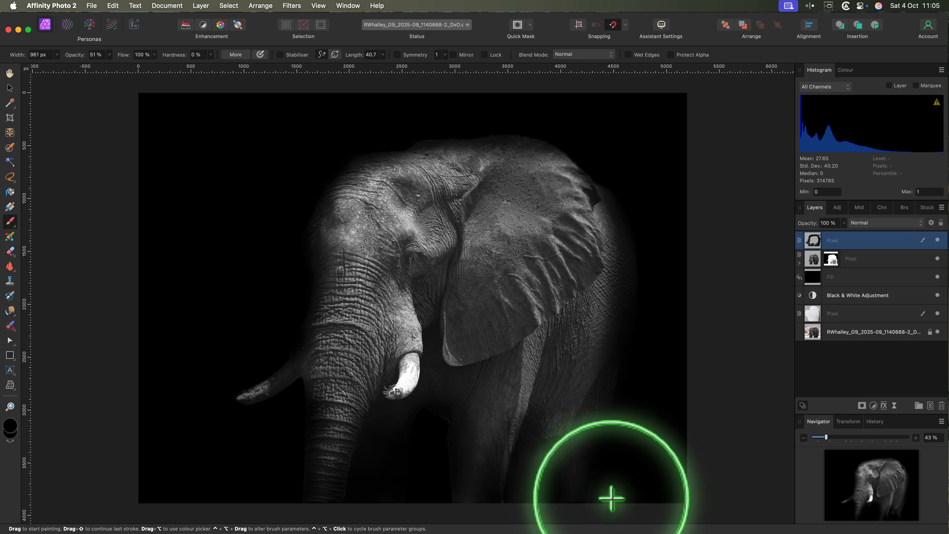
left_click(108, 55)
left_click_drag(110, 68, 86, 68)
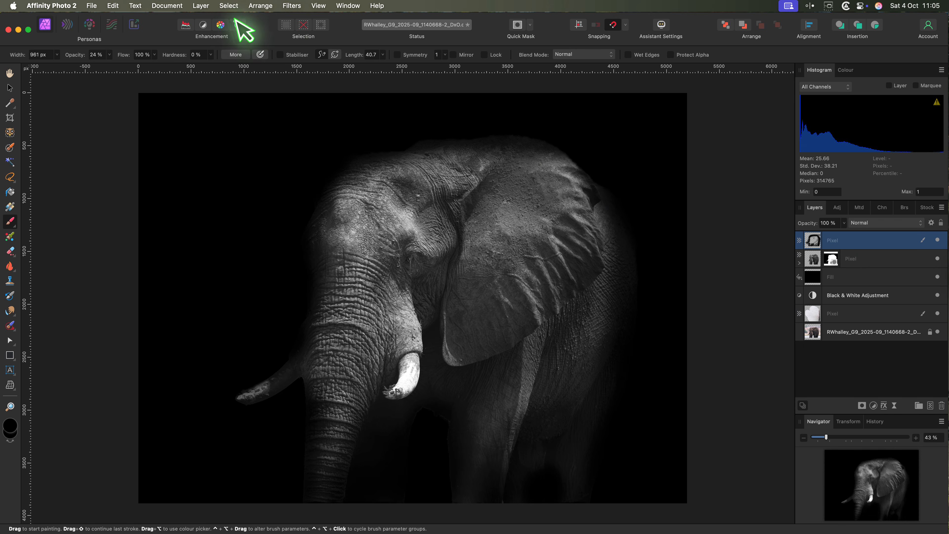
- Add a live Clarity filter to the painted pixel layer and set its strength to 42%
left_click(202, 6)
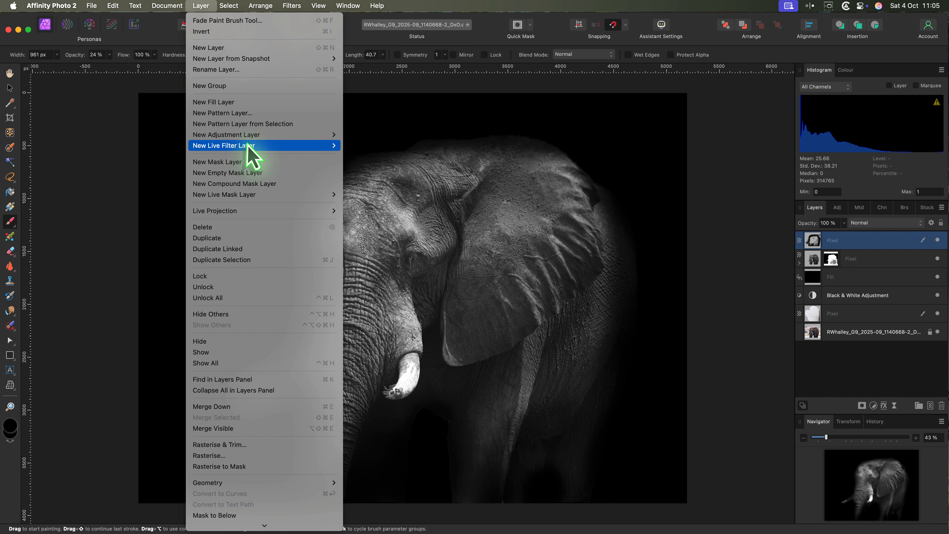
mouse_move(284, 146)
mouse_move(376, 158)
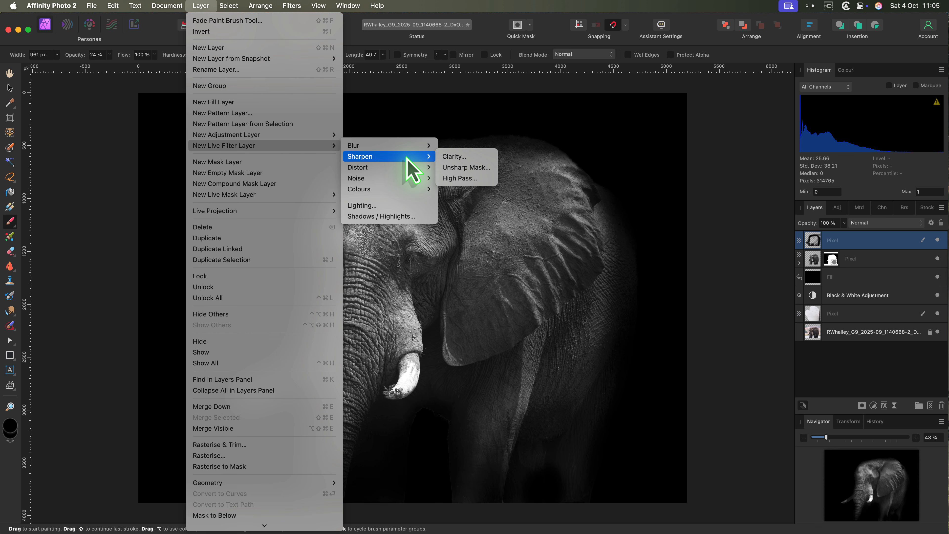
left_click(457, 156)
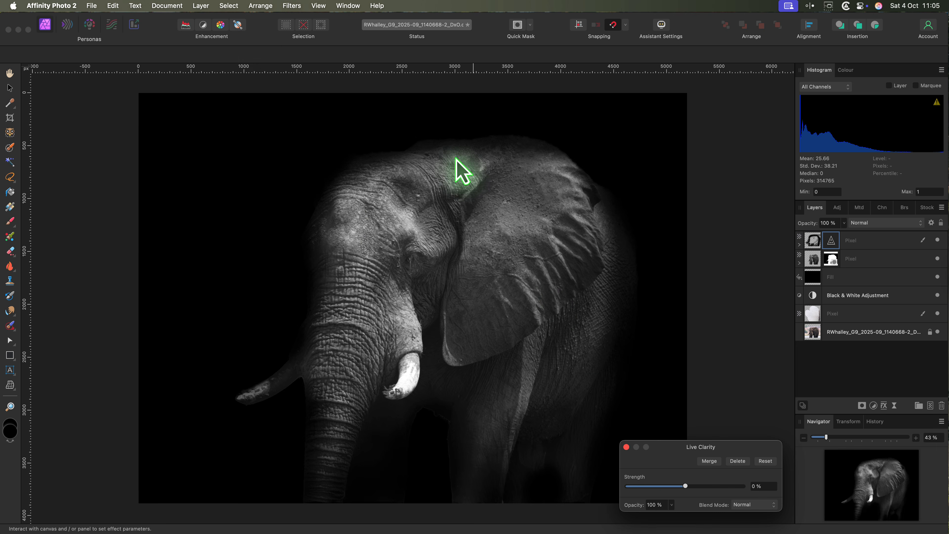
left_click_drag(686, 487, 732, 487)
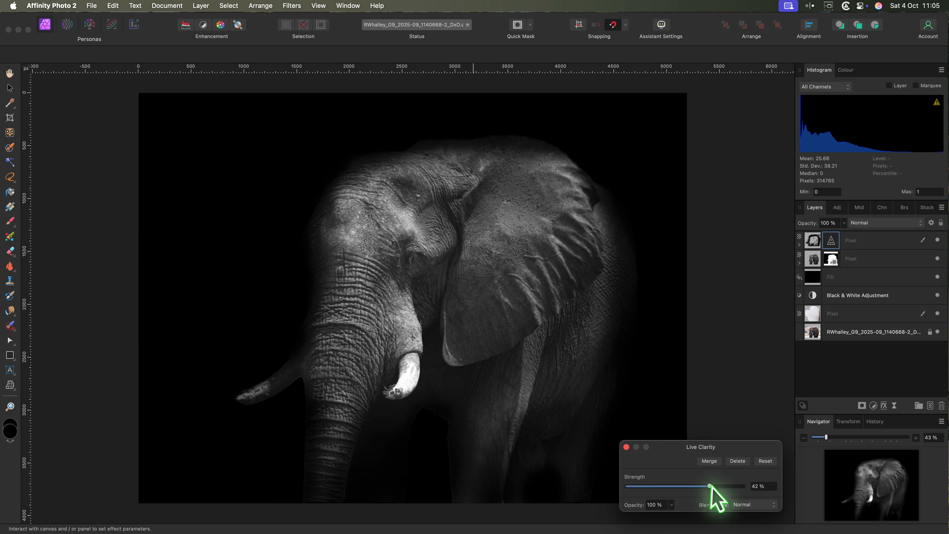
- Move the live Clarity filter out of the painted pixel layer to the top of the layer stack
left_click(626, 447)
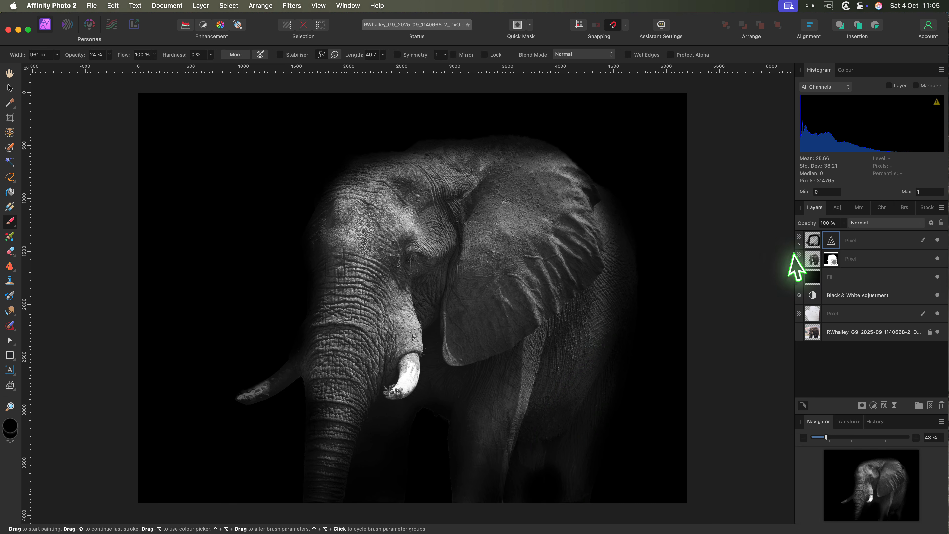
left_click(799, 244)
left_click_drag(818, 261, 835, 233)
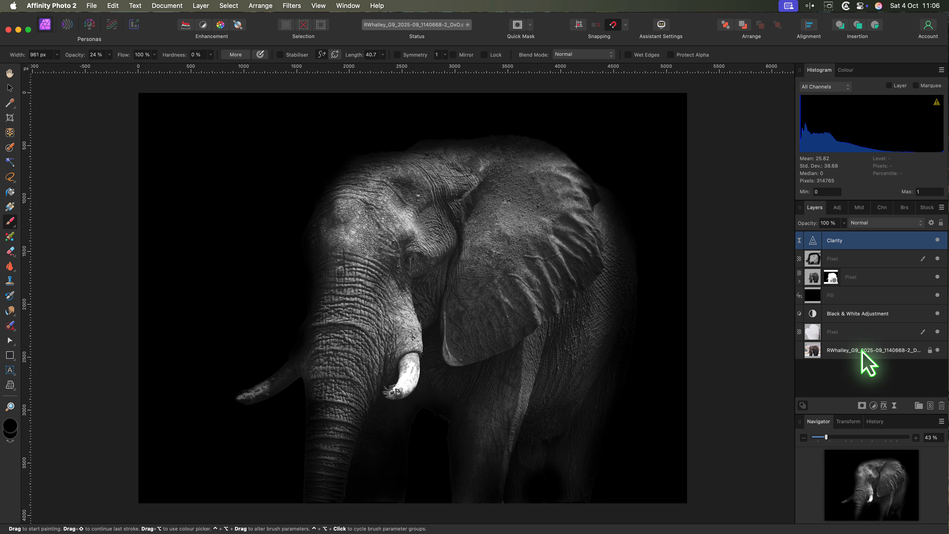
- Give the Clarity filter a black mask and paint it white at 55% opacity over the elephant's trunk, tusk and head
left_click(861, 405, "alt")
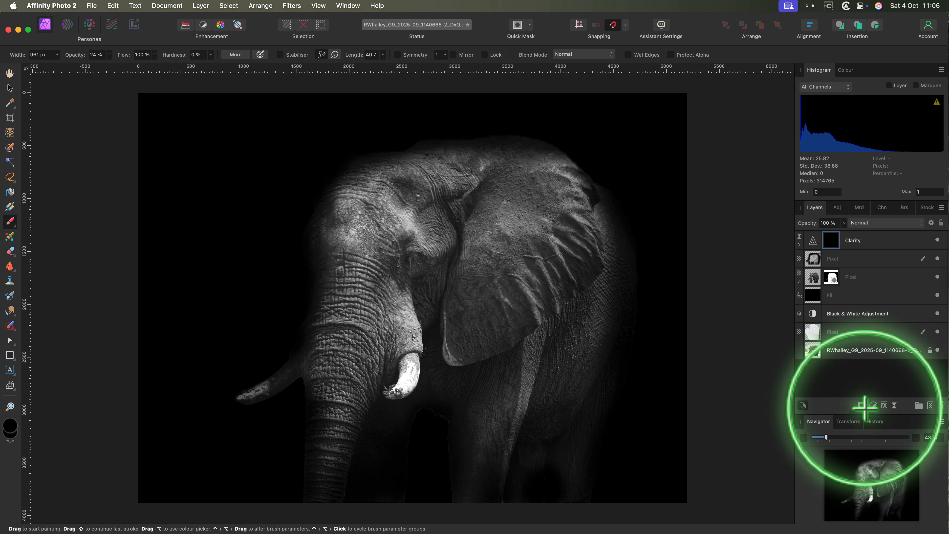
left_click(799, 244)
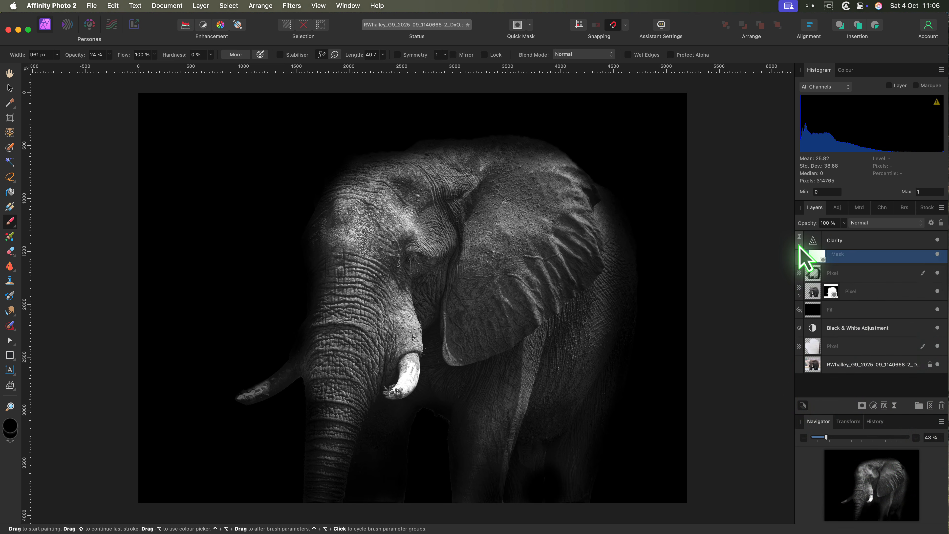
left_click(820, 259)
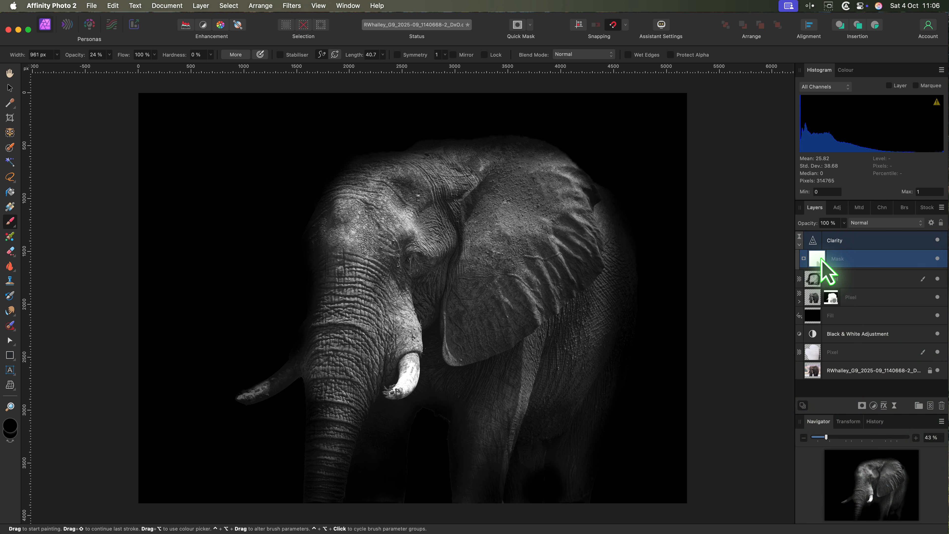
right_click(821, 266)
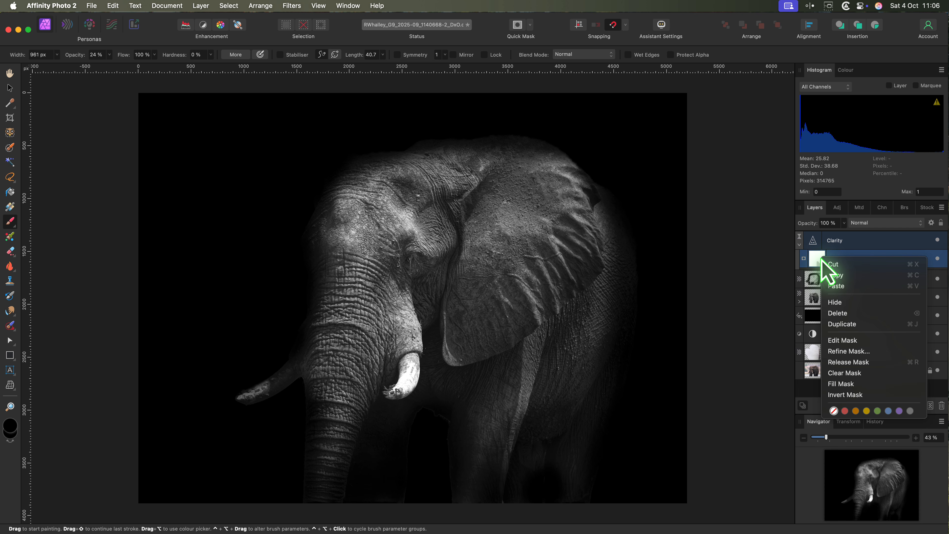
left_click(846, 396)
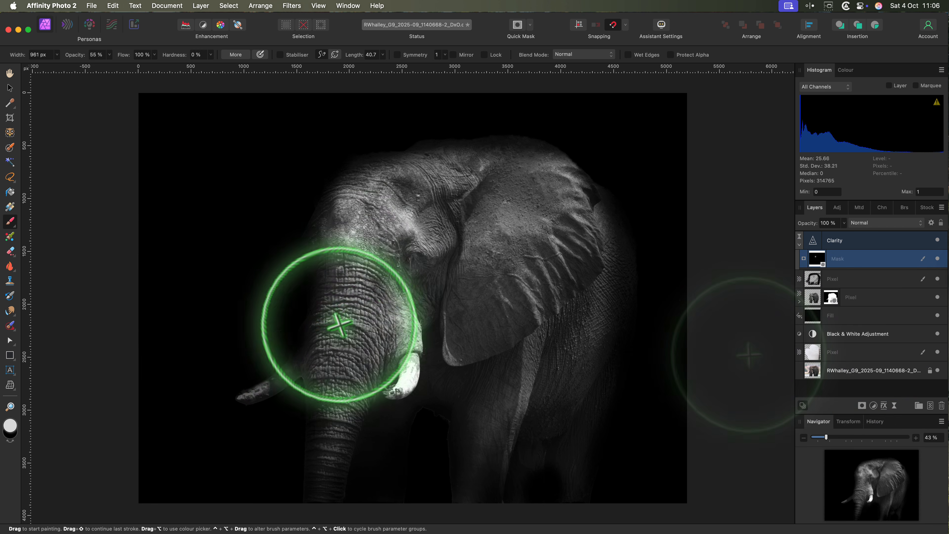
mouse_move(339, 326)
left_mouse_down()
mouse_move(250, 392)
mouse_move(403, 318)
mouse_move(434, 239)
mouse_move(339, 317)
mouse_move(388, 195)
mouse_move(413, 256)
mouse_move(503, 223)
mouse_move(518, 269)
mouse_move(556, 191)
mouse_move(455, 328)
mouse_move(580, 328)
mouse_move(420, 226)
mouse_move(483, 239)
mouse_move(377, 291)
mouse_move(396, 356)
left_mouse_up()
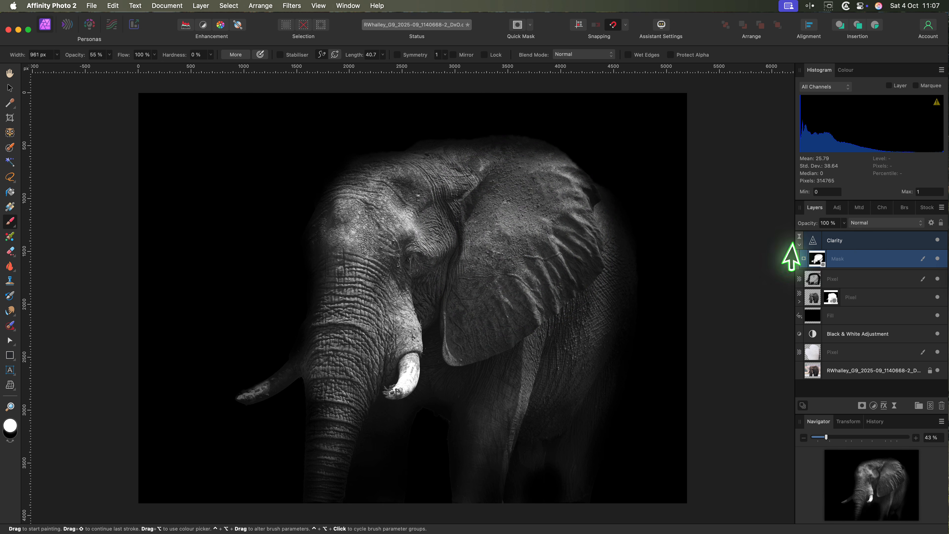
- Add a Levels adjustment above the Clarity filter with a white level of 91% and a gamma of 1.258
left_click(867, 245)
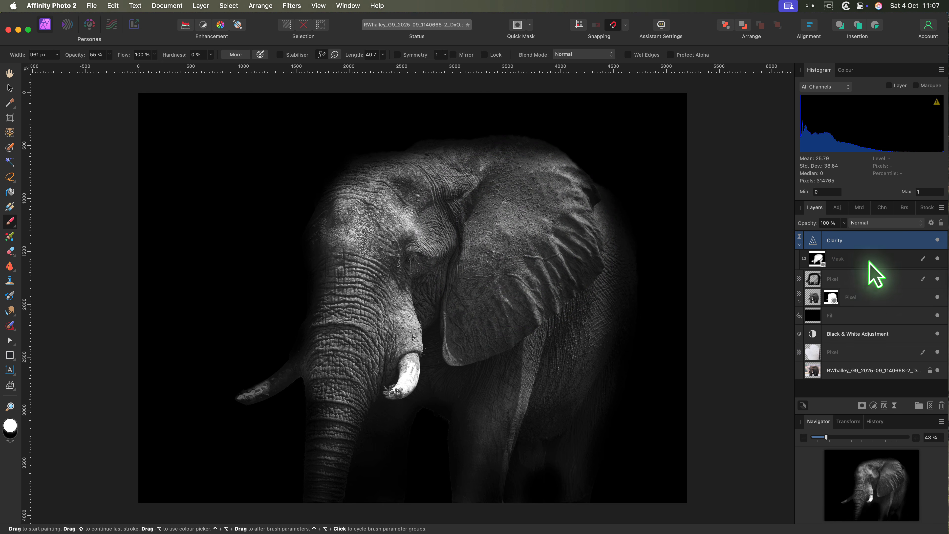
left_click(874, 407)
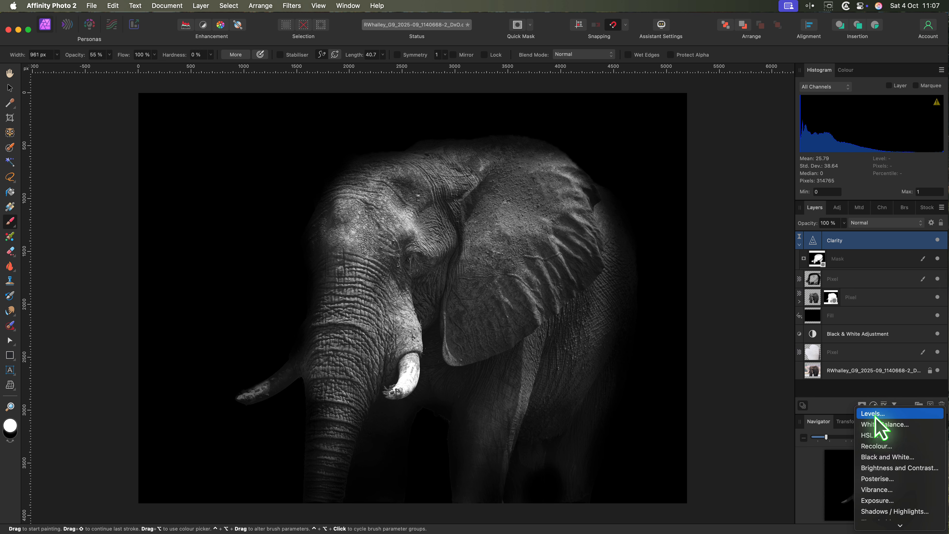
left_click(873, 413)
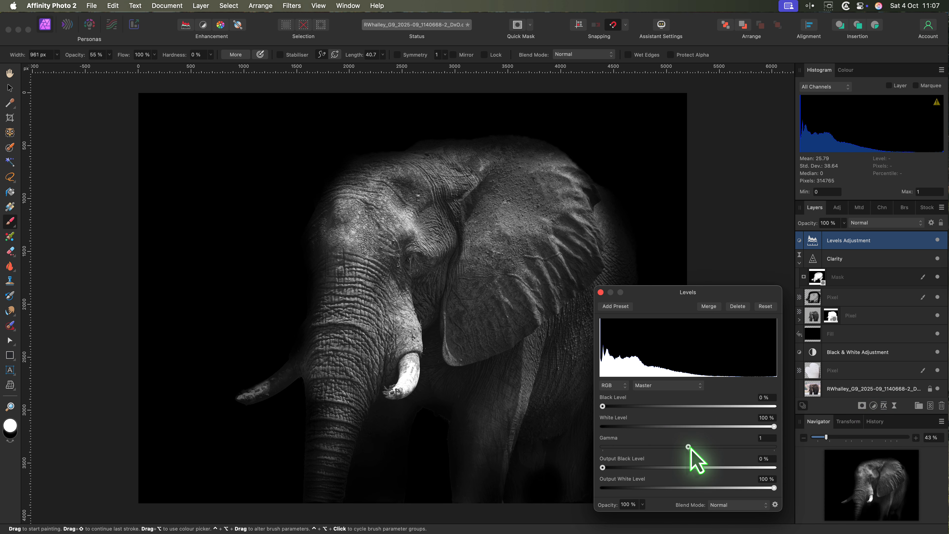
left_click_drag(690, 448, 716, 450)
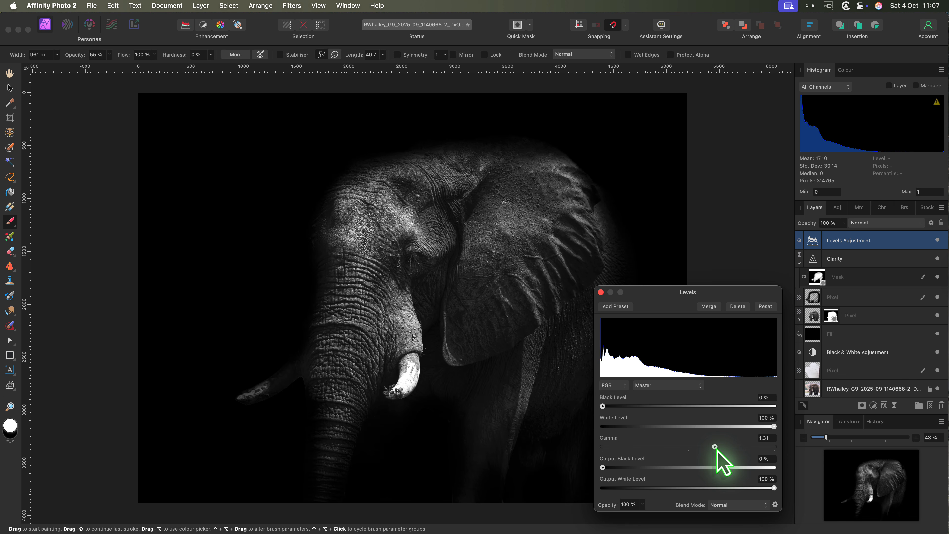
left_click_drag(773, 426, 709, 447)
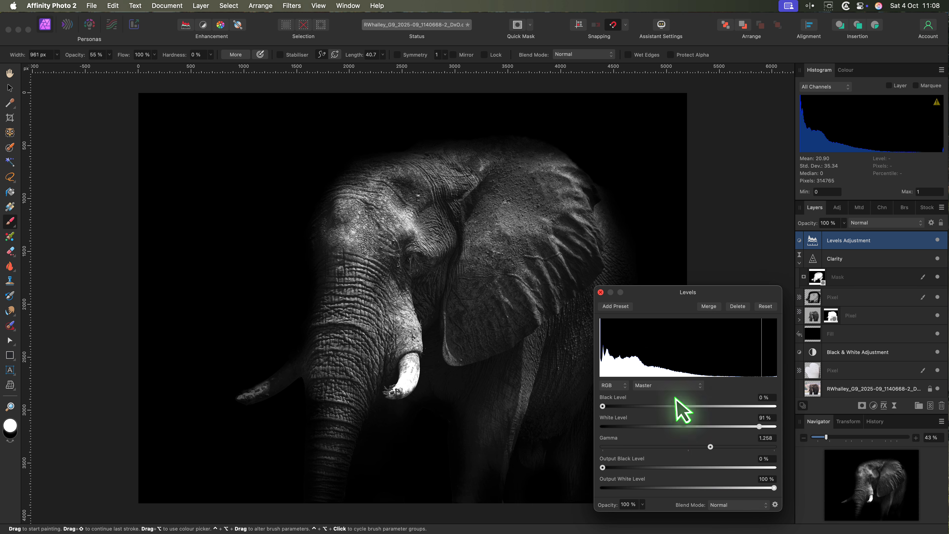
left_click(600, 291)
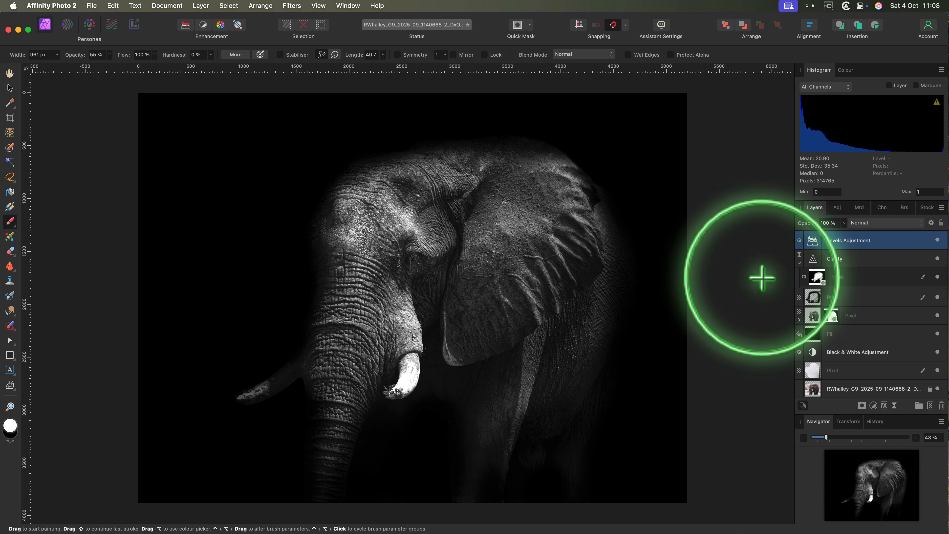